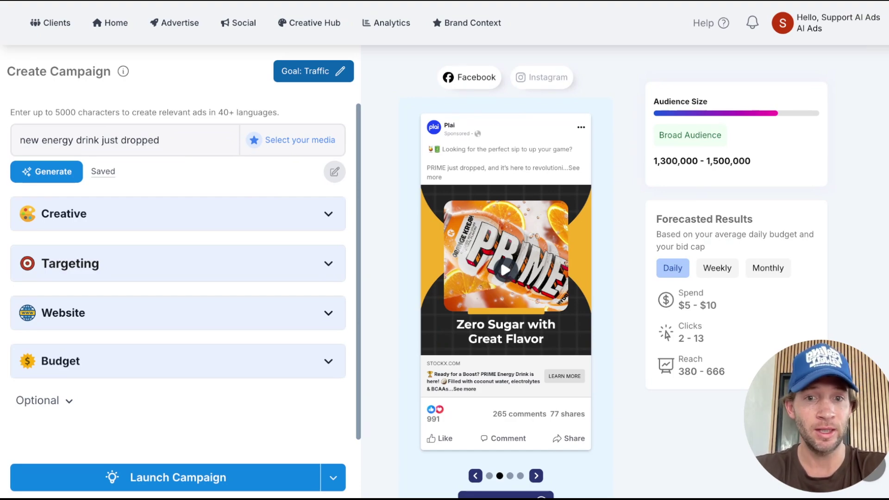
Play the first ad preview video and cycle the carousel to the Story-format PRIME ad.
click(505, 270)
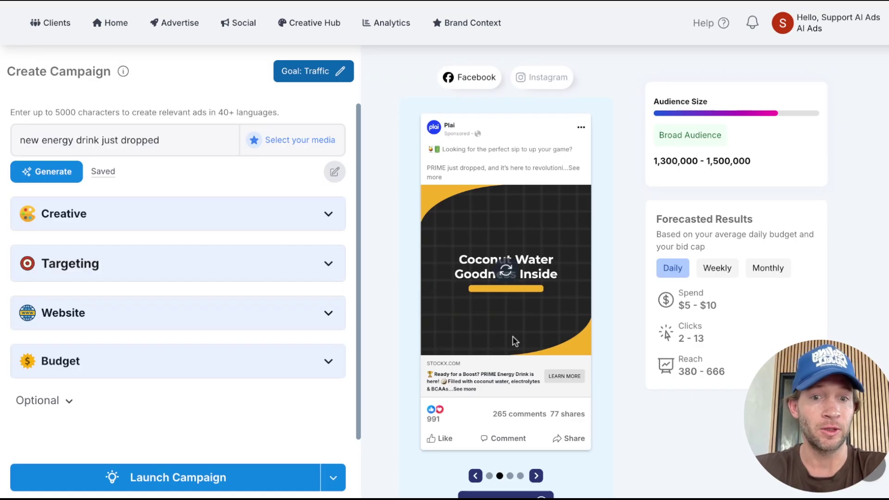
click(510, 475)
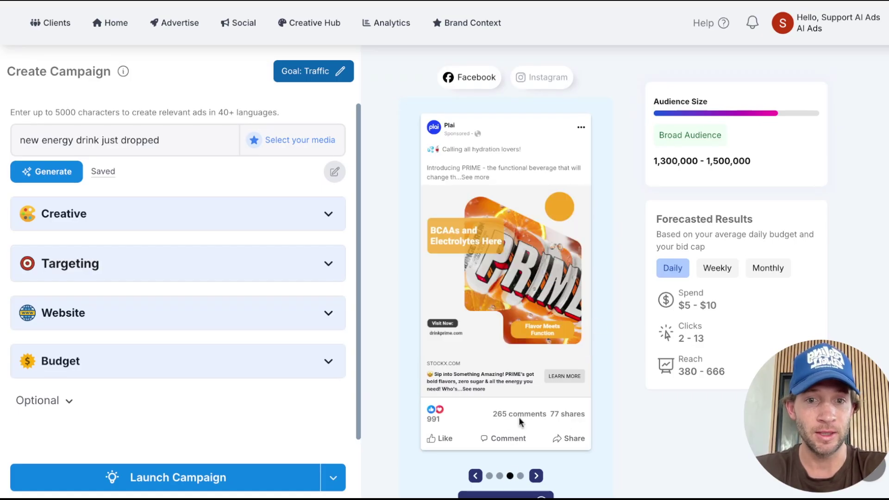
click(521, 477)
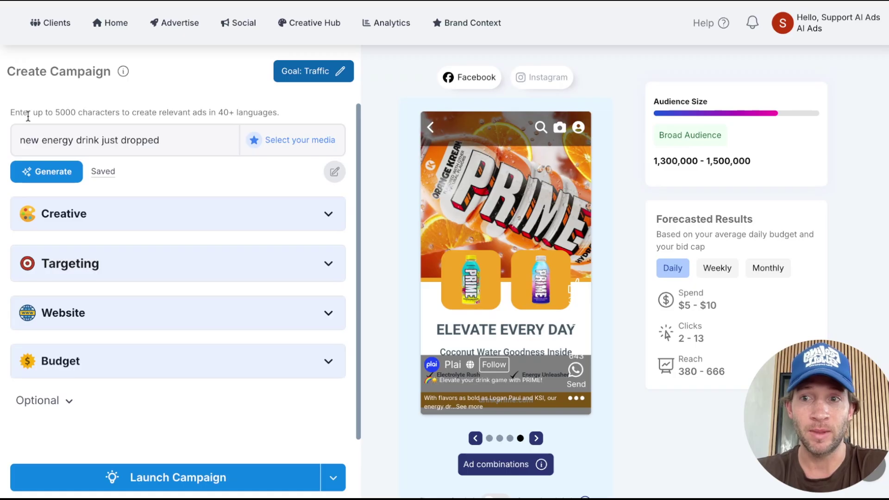
Expand the Targeting section to check the beverage interests, then collapse it.
click(143, 264)
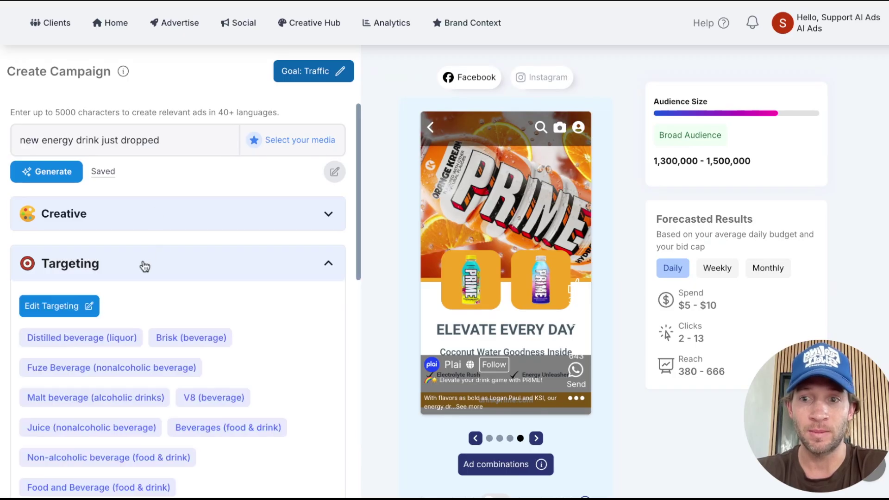
scroll(143, 264, down, 1)
scroll(176, 333, up, 1)
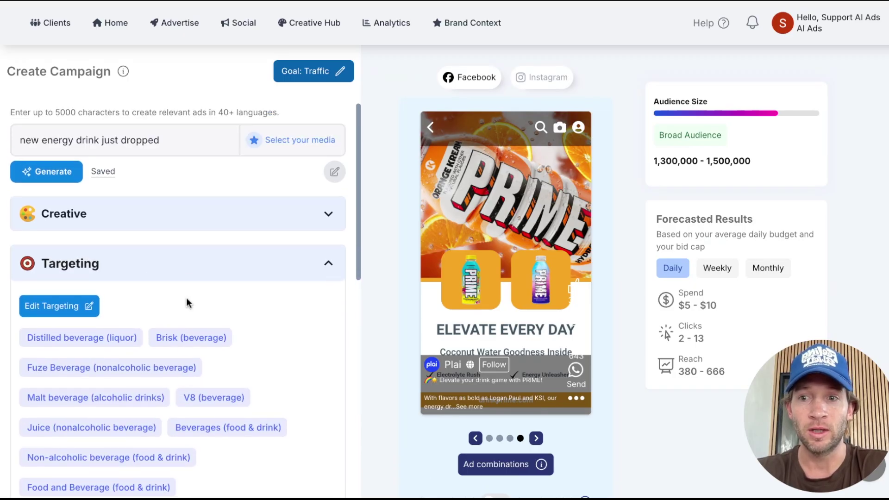
click(186, 274)
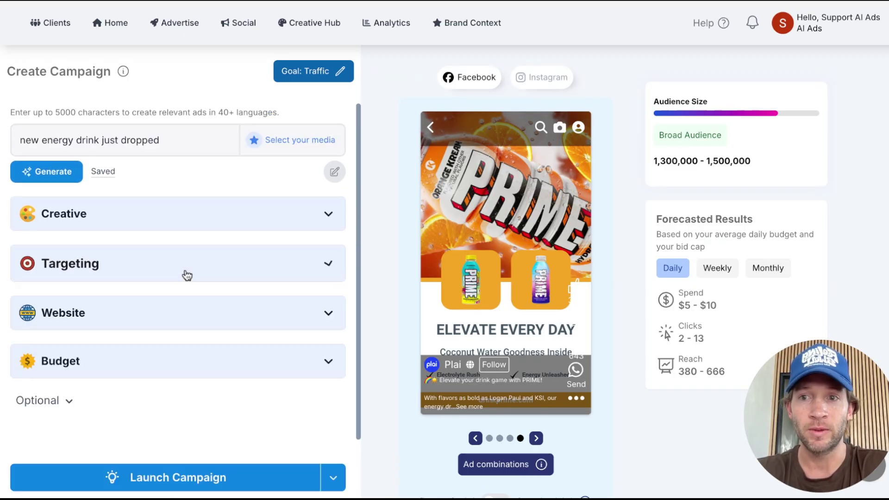
Open the StockX Brand Context settings and scroll down through its fields.
click(449, 30)
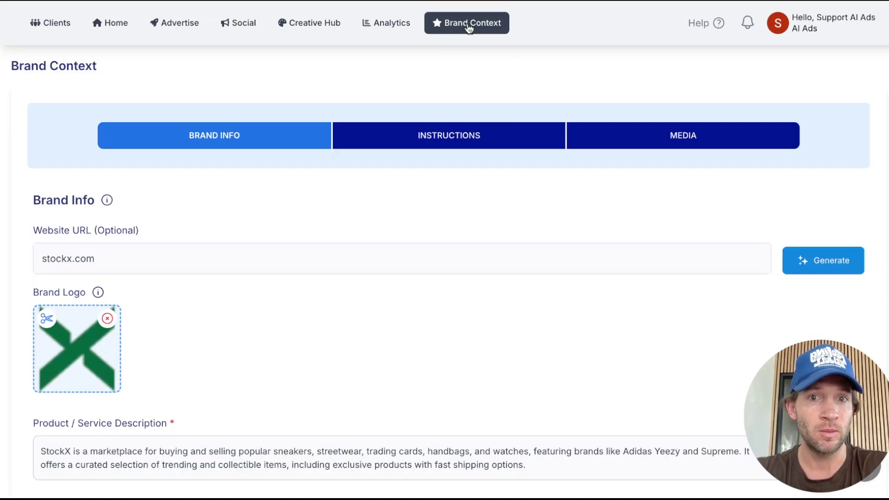
click(123, 265)
scroll(121, 262, down, 1)
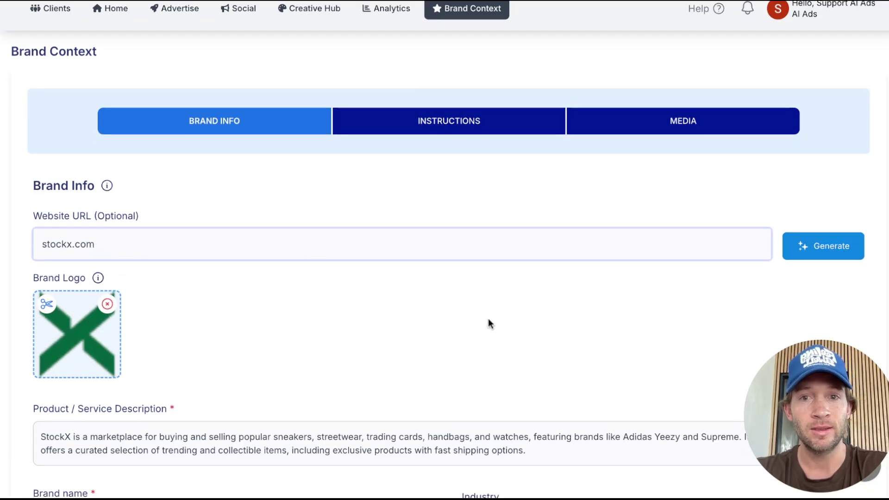
scroll(489, 318, down, 1)
scroll(379, 352, down, 7)
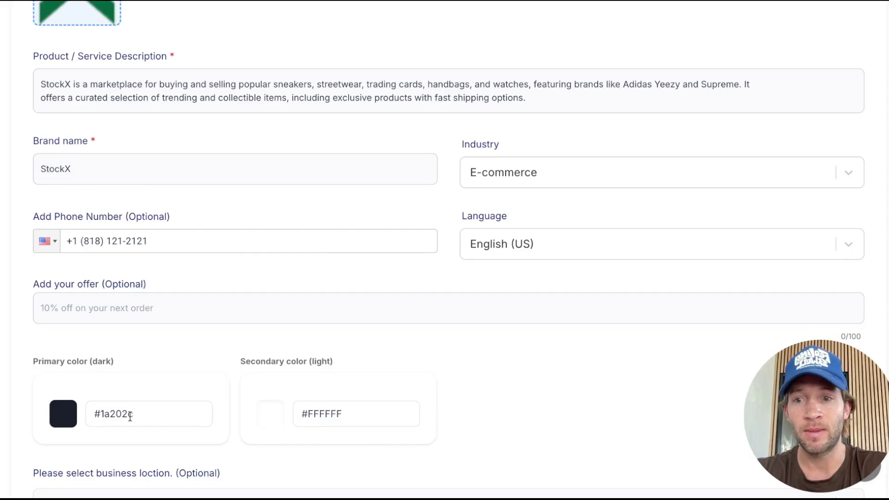
Set the primary brand colour to dark green, view the Instructions tab, then go to Advertise.
click(67, 419)
scroll(155, 416, down, 3)
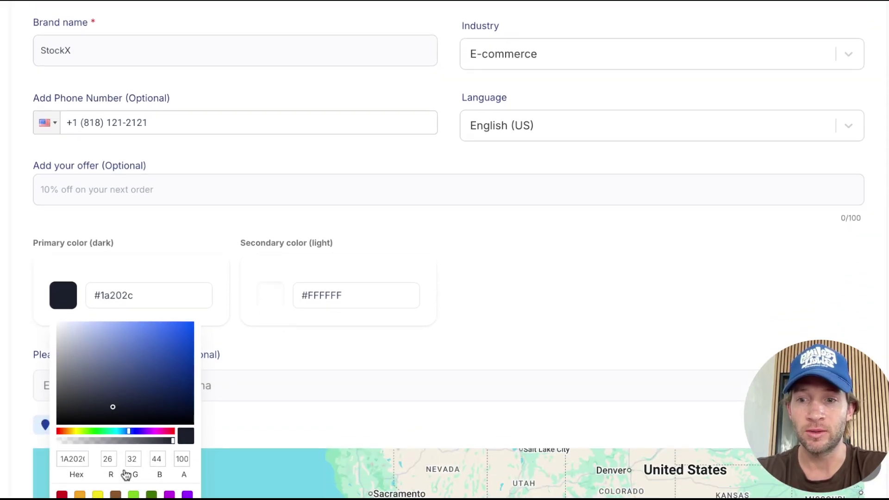
click(151, 495)
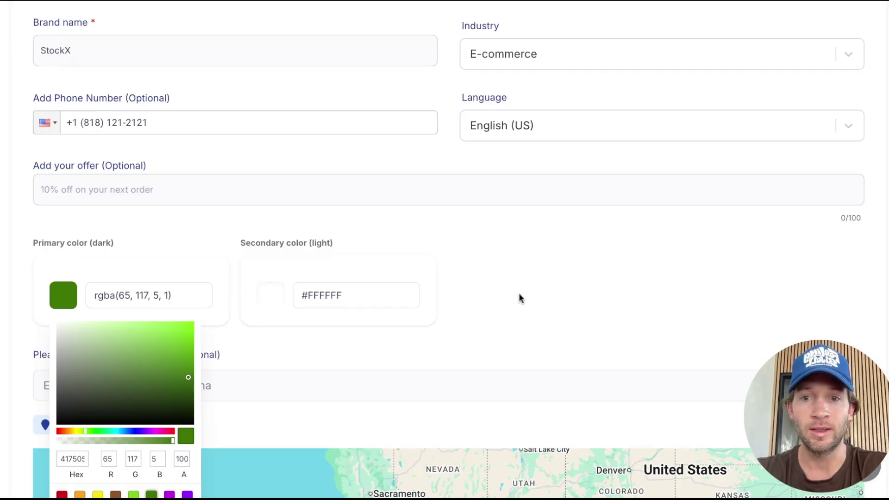
click(519, 295)
scroll(518, 294, up, 10)
click(423, 141)
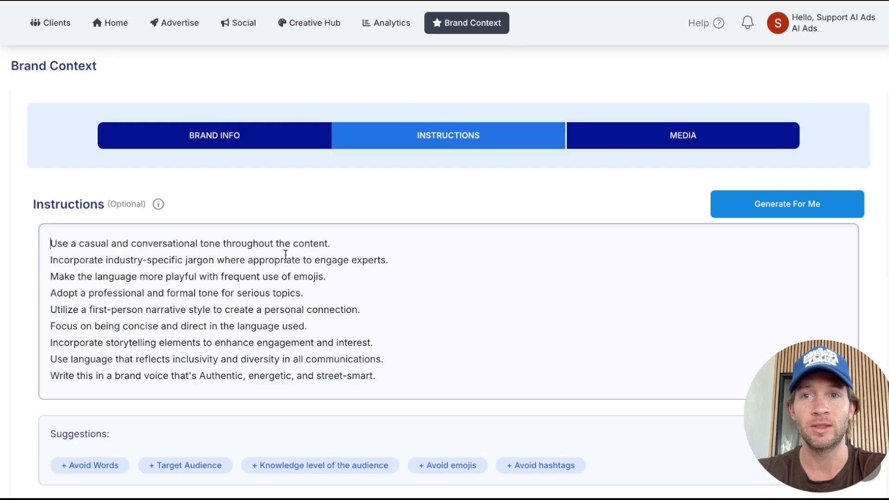
click(175, 26)
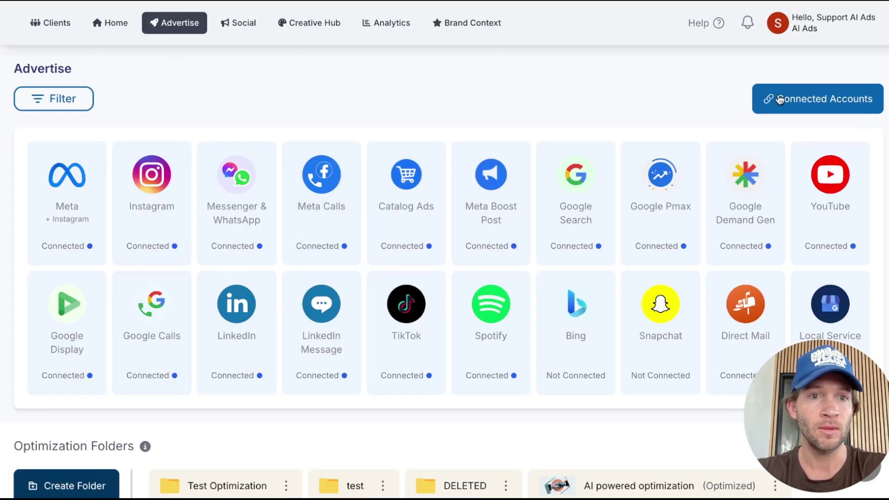
click(803, 106)
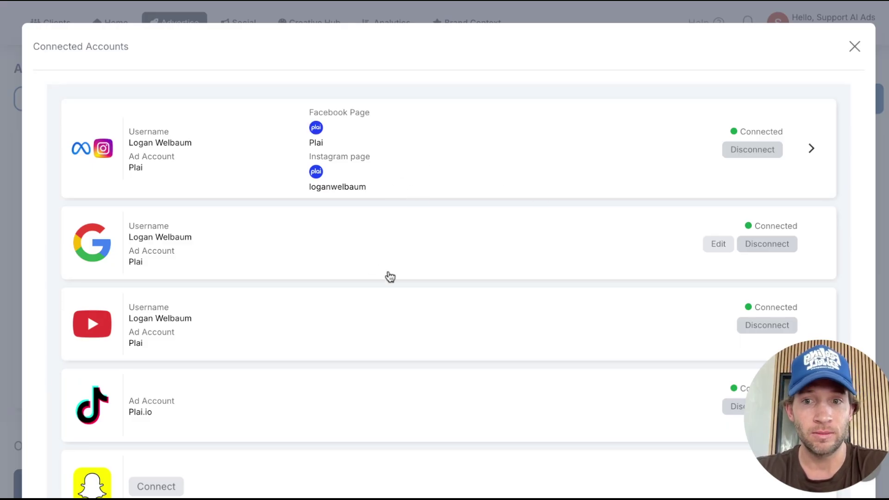
scroll(401, 266, down, 1)
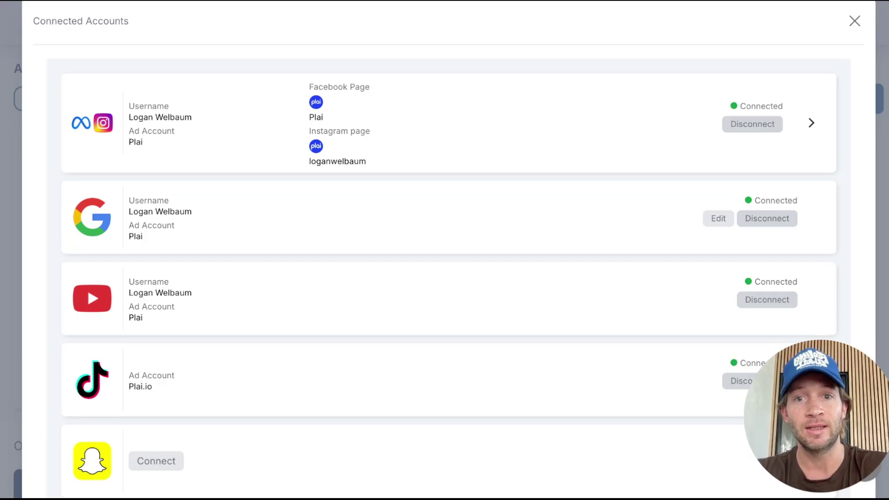
click(855, 21)
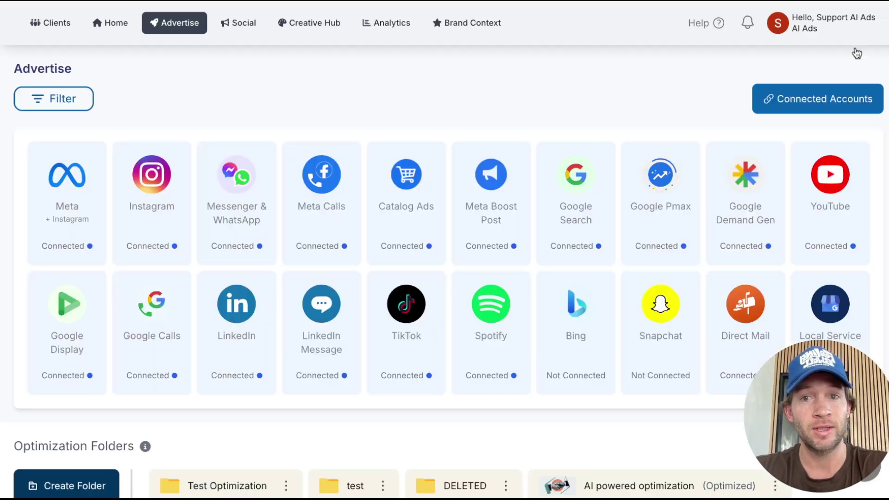
Start a Meta campaign and paste the StockX sneaker-marketplace description over the prompt.
click(48, 226)
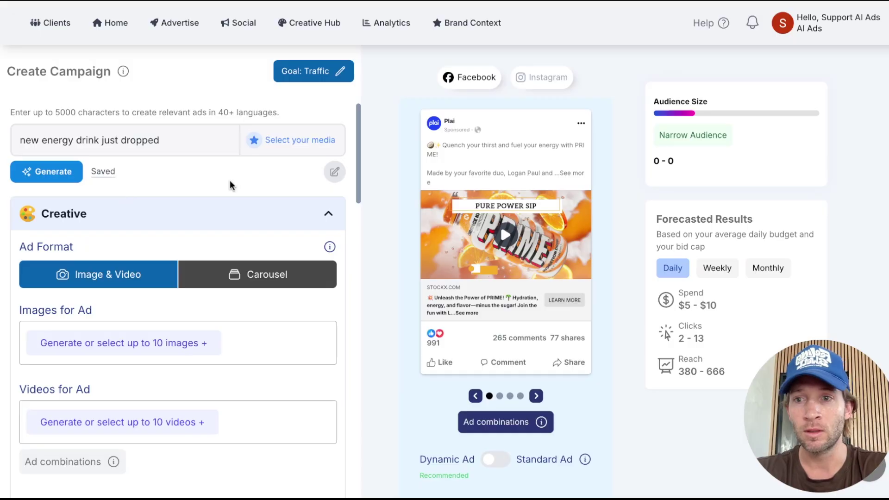
triple_click(159, 150)
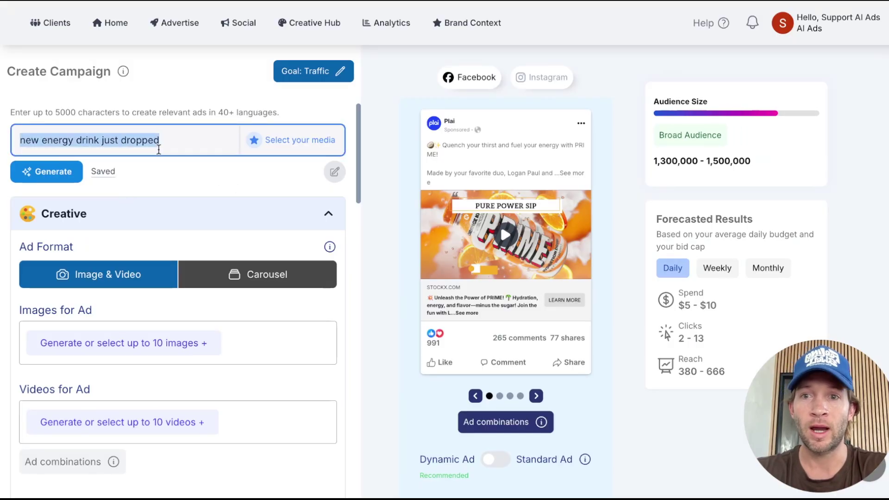
click(184, 205)
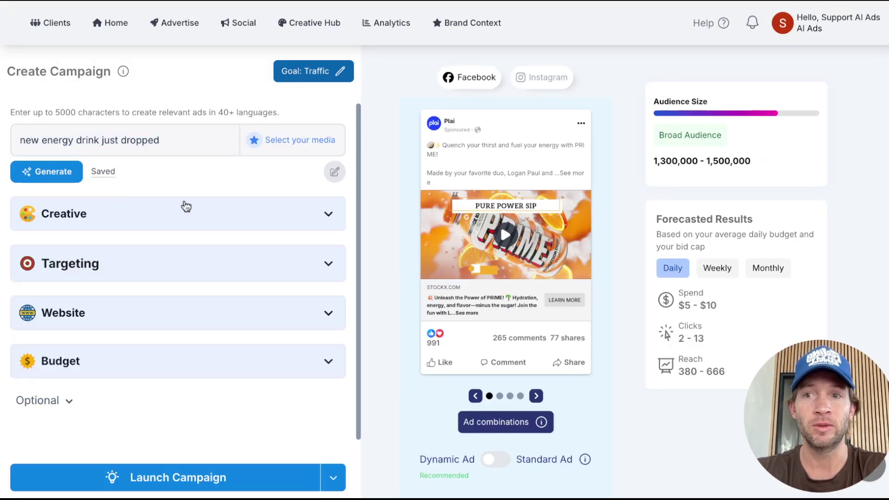
triple_click(103, 144)
text(Buy and sell the hottest sneakers including Adidas Yeezy and Retro Jordans, Supreme streetwear, trading cards, collectibles, designer handbags and watches.)
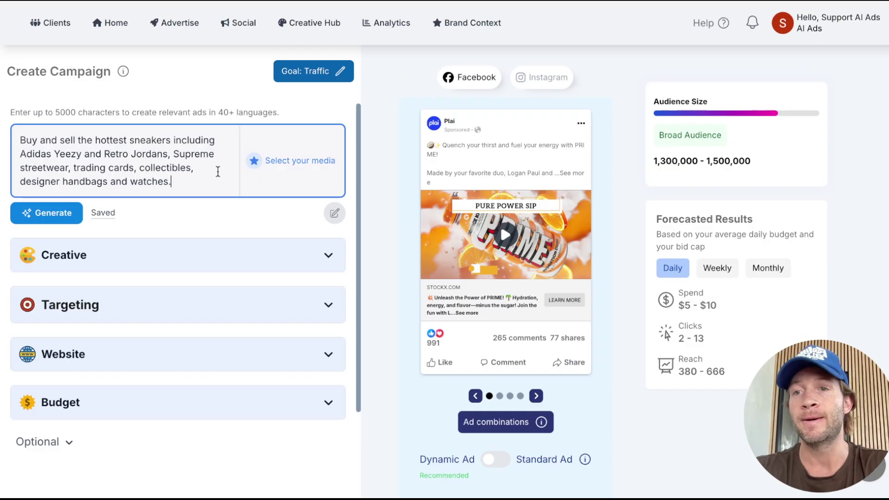
click(287, 164)
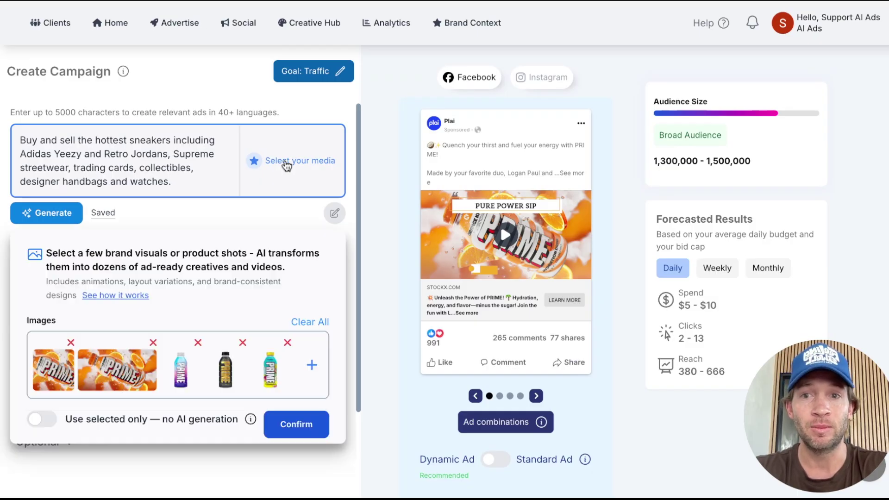
Clear all five PRIME images from the media and open the My Media library.
click(311, 322)
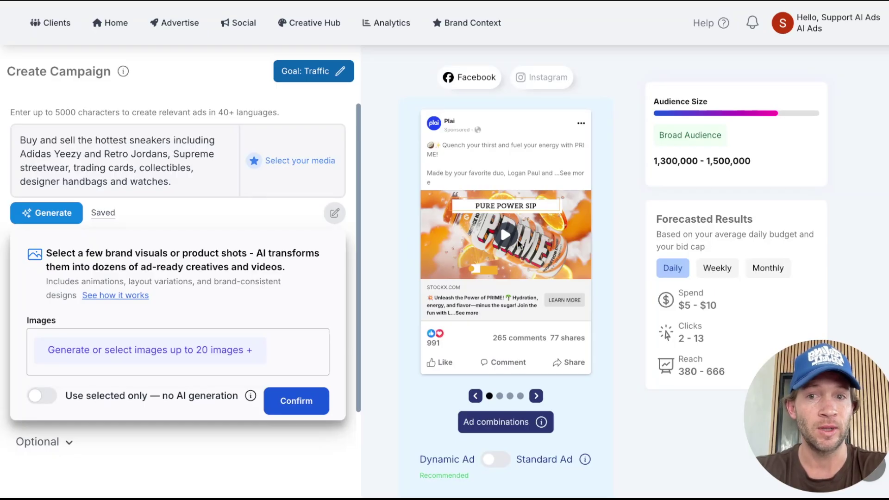
click(294, 160)
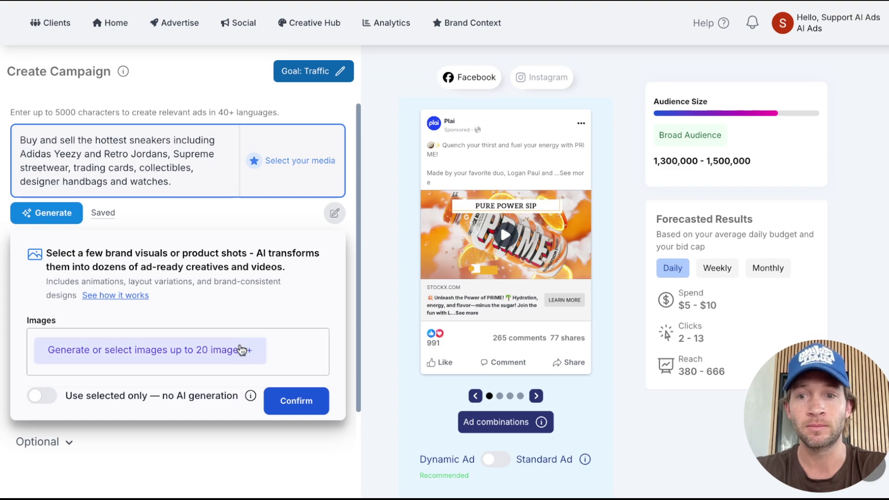
click(274, 357)
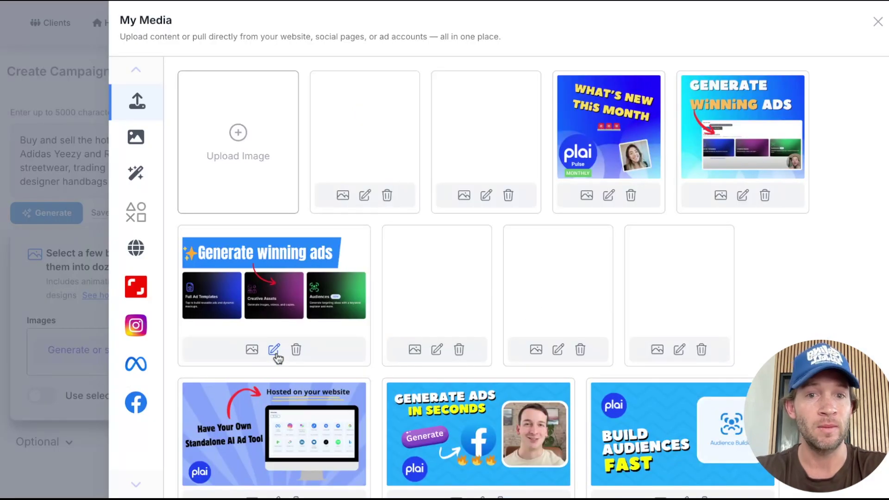
Fetch usable images from the stockx.com website.
click(136, 248)
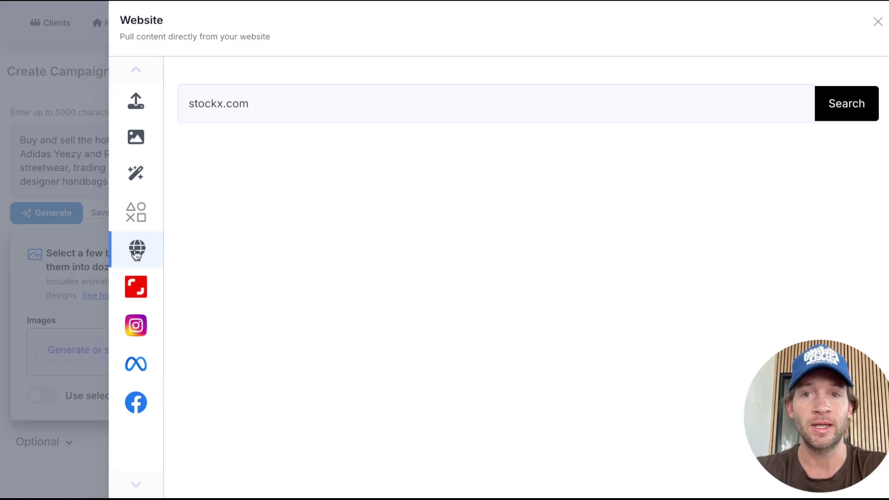
click(312, 110)
click(833, 99)
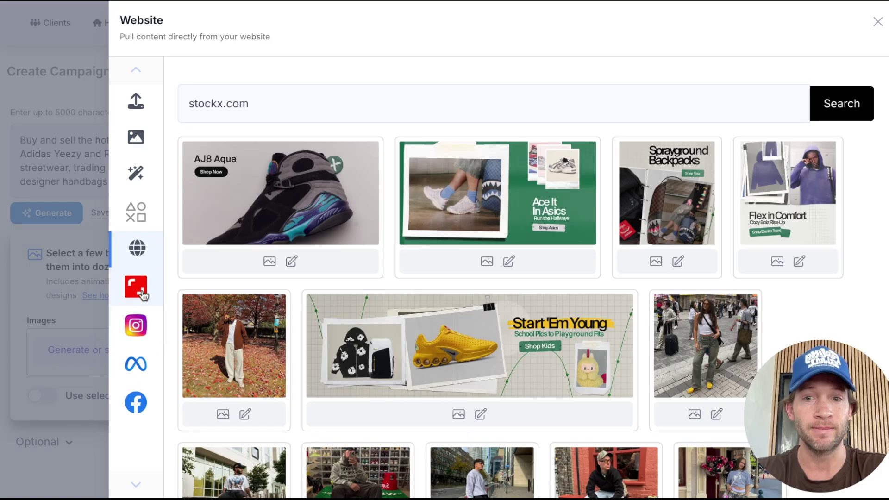
scroll(347, 325, down, 1)
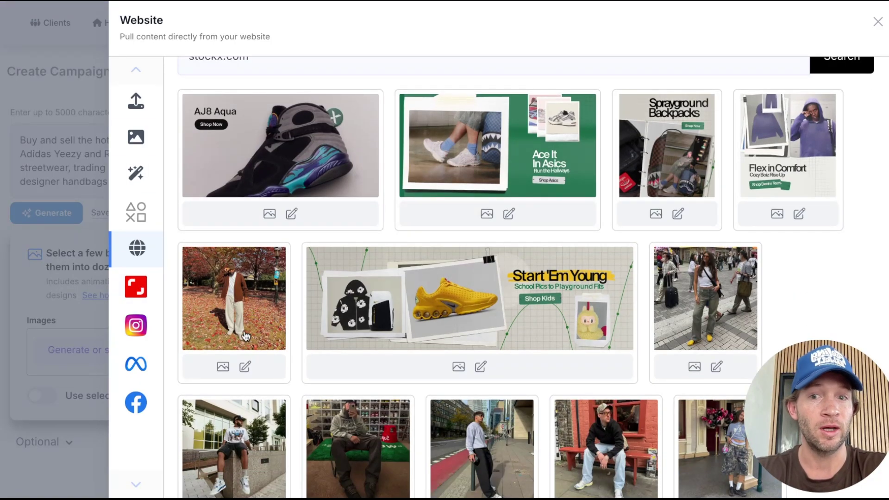
Add the autumn outfit, ledge, green sneaker and leaf sneaker photos as brand images.
click(226, 335)
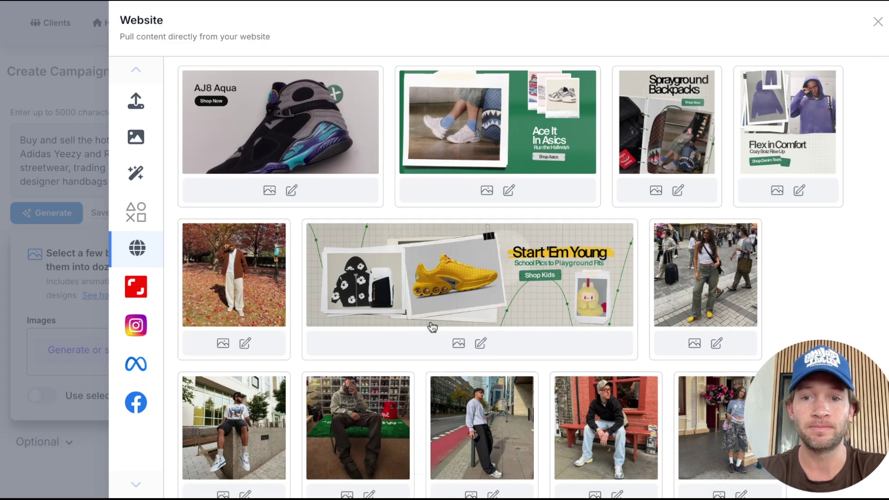
scroll(431, 324, down, 3)
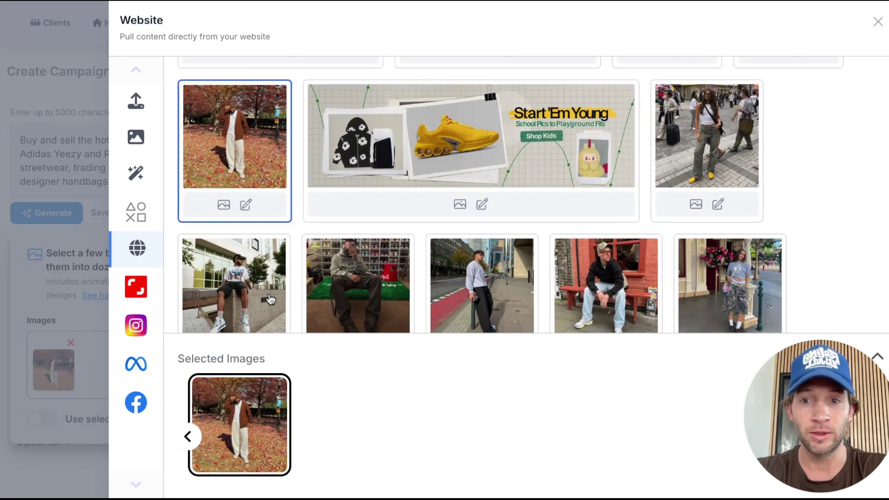
click(281, 293)
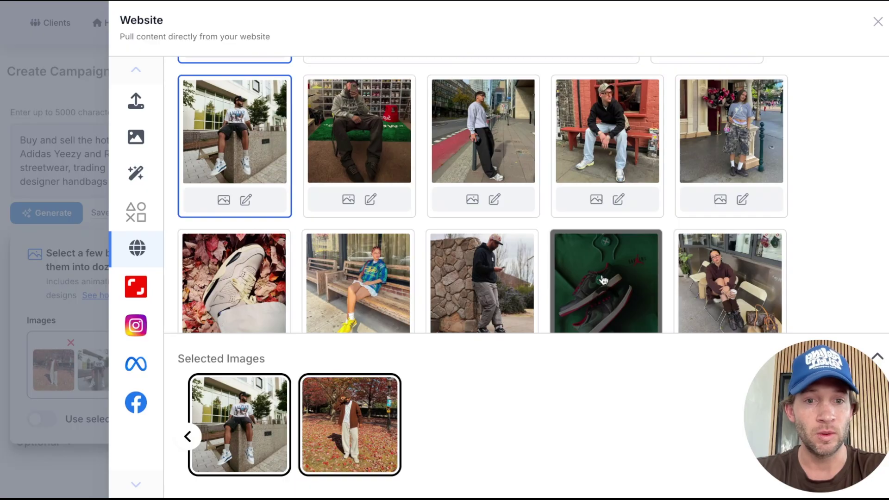
click(603, 280)
scroll(603, 280, down, 2)
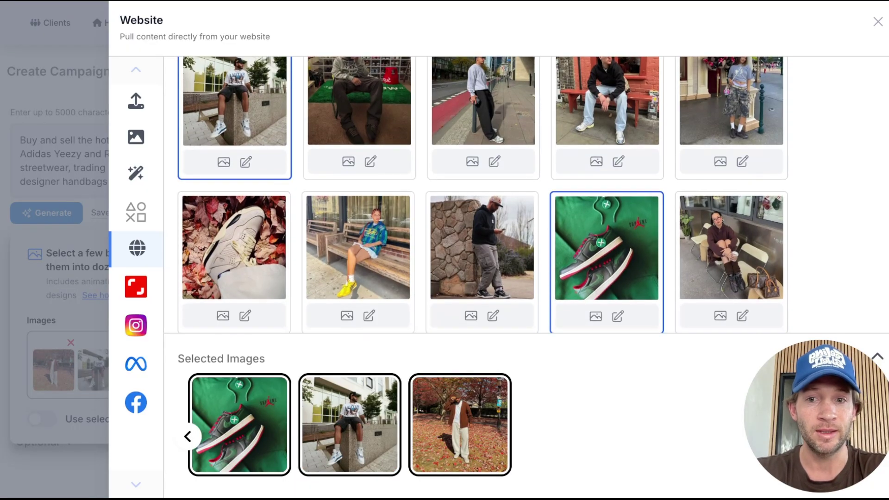
click(256, 248)
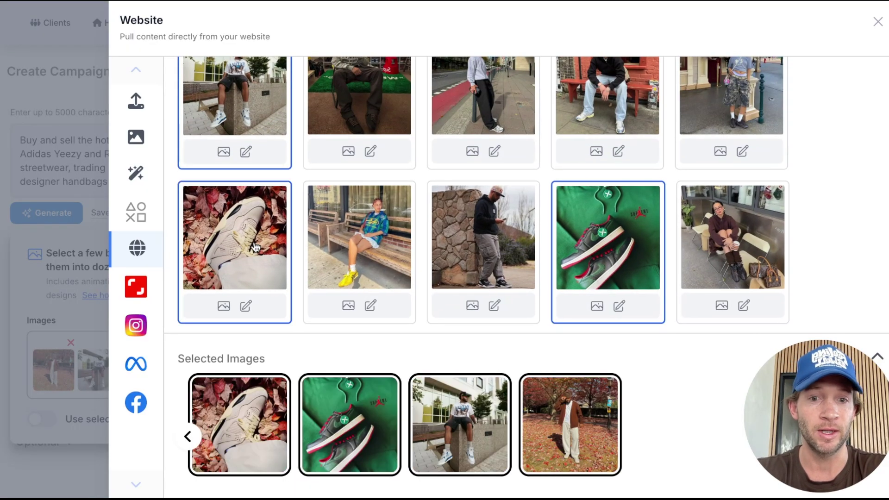
click(91, 244)
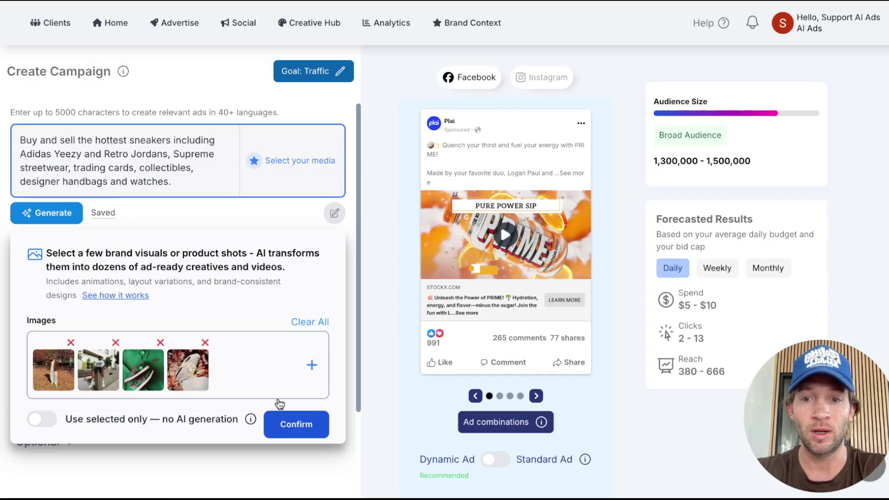
Confirm the four images, generate the ad creatives, and play through the first three previews.
click(283, 422)
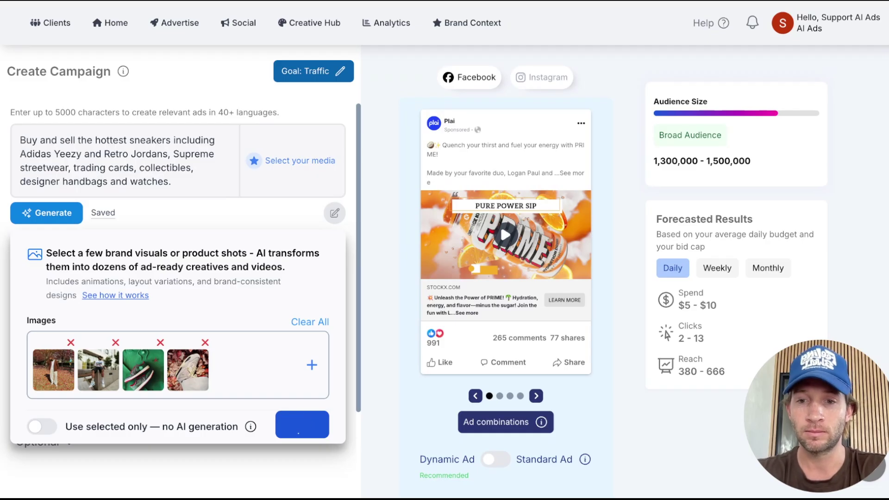
click(55, 214)
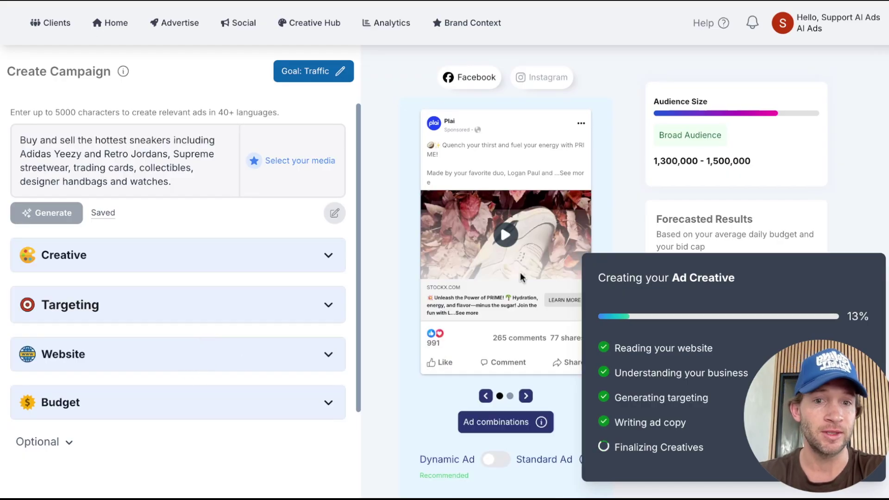
click(501, 236)
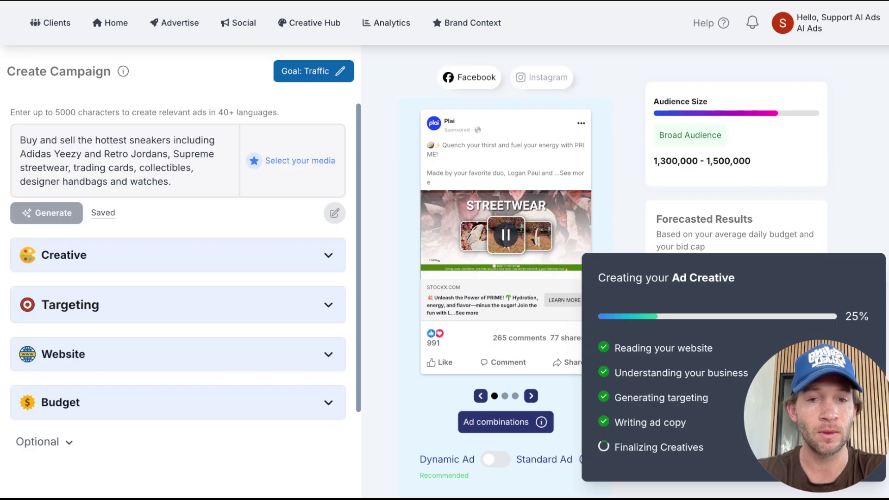
click(501, 397)
click(496, 273)
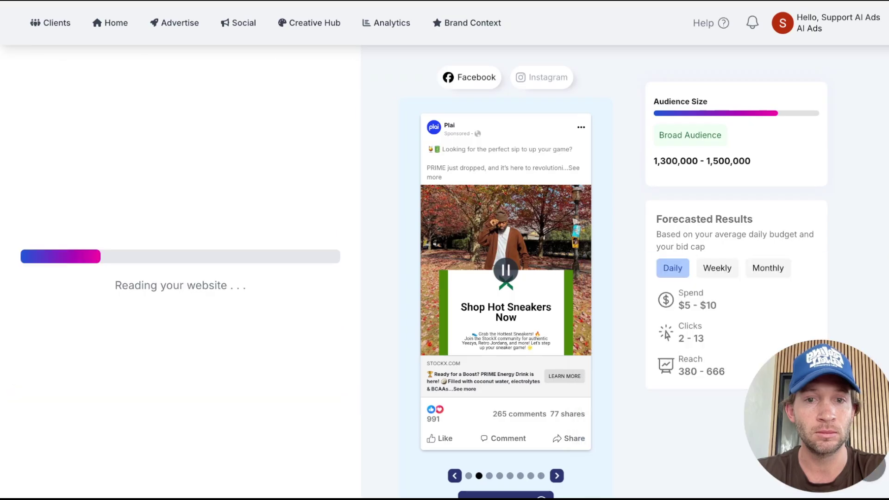
click(490, 476)
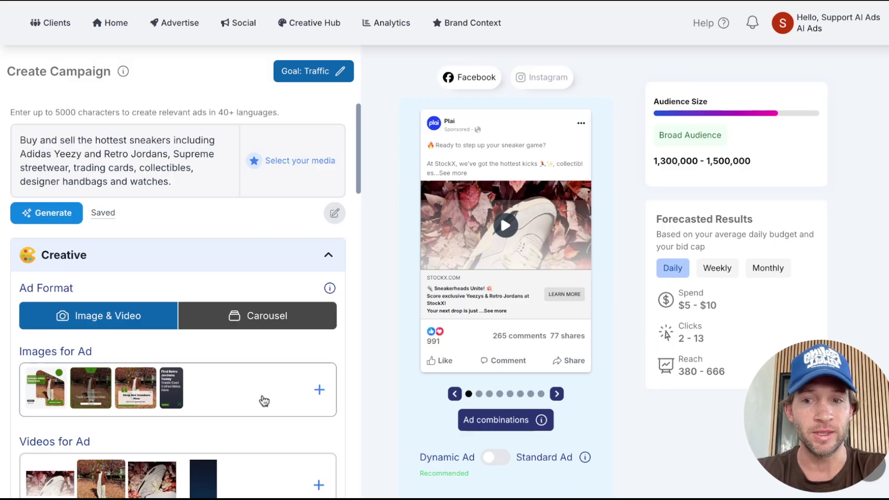
Preview the Find Retro Jordans Today suggested creative full size, then open it for editing.
click(223, 402)
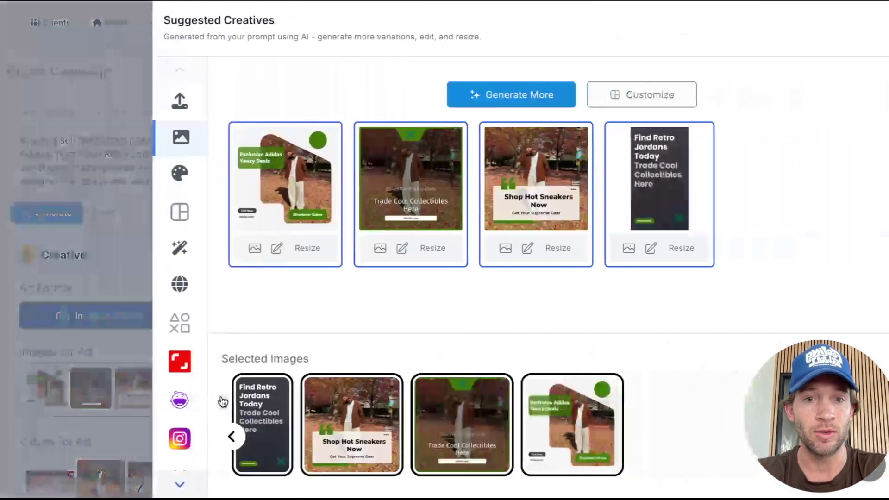
click(585, 248)
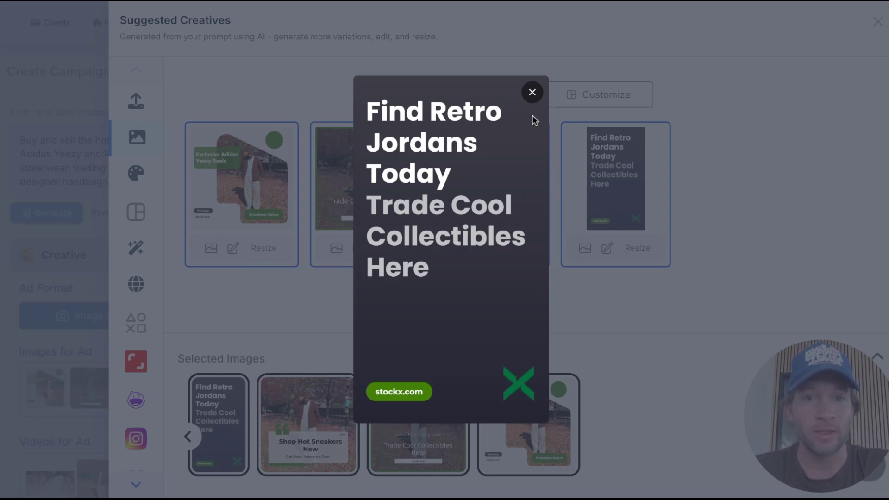
click(532, 93)
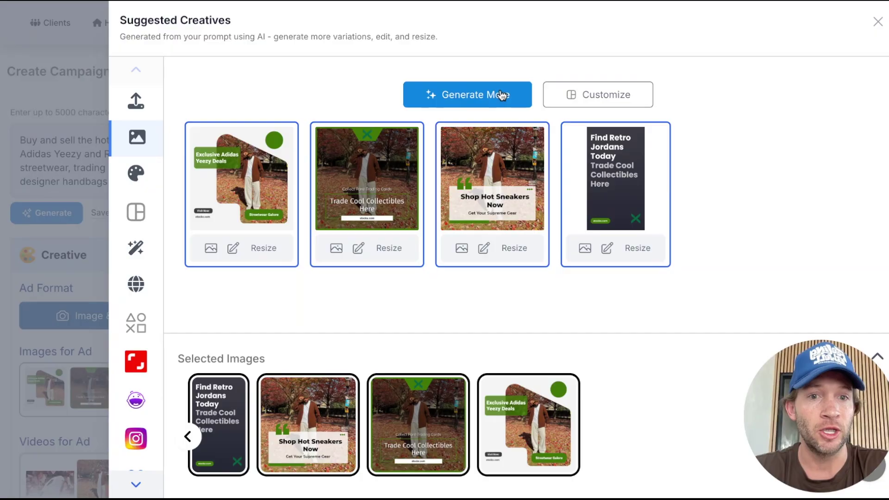
click(607, 248)
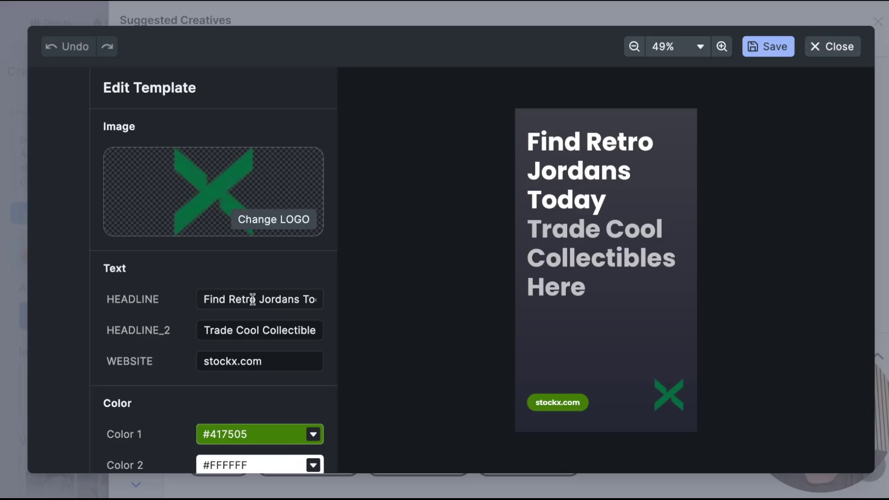
Delete 'Retro' and stray letters so the headline reads 'Find Jordans T', then close the editor.
double_click(249, 299)
key(BackSpace)
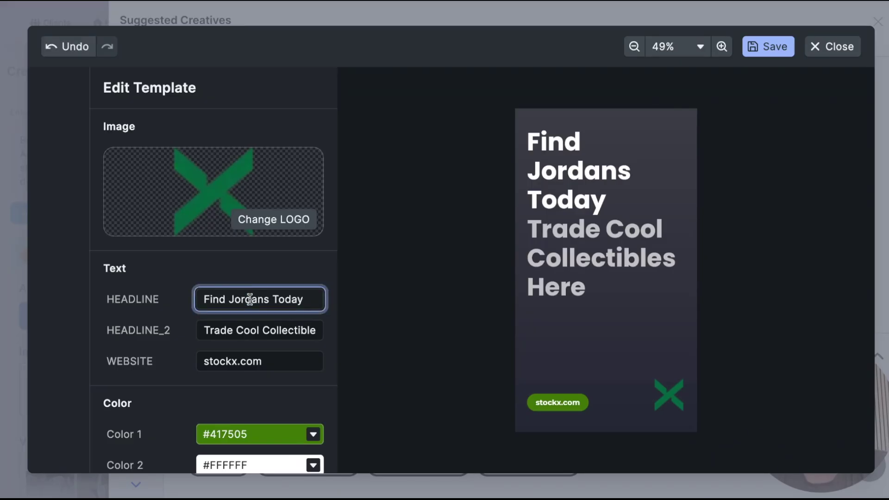
text(Tes)
double_click(304, 302)
key(BackSpace)
key(BackSpace)
key(BackSpace)
key(BackSpace)
key(BackSpace)
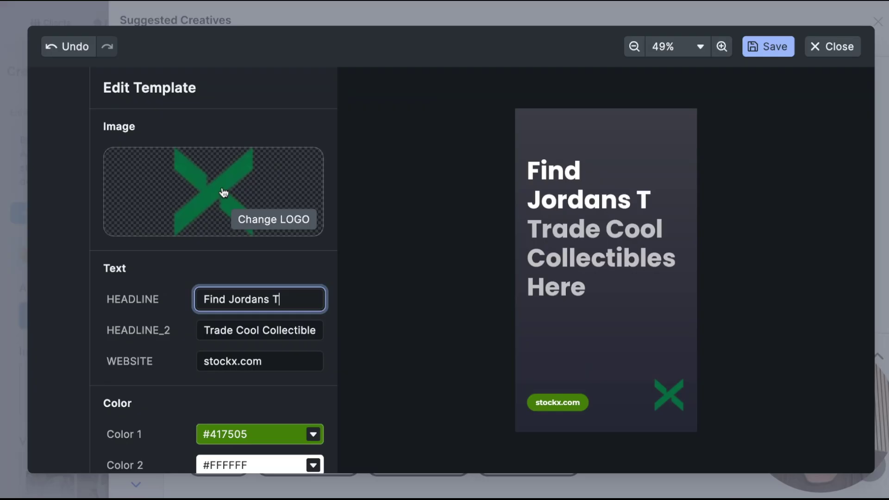
click(838, 54)
Close the template editor and generate two more batches of creative variations.
click(430, 289)
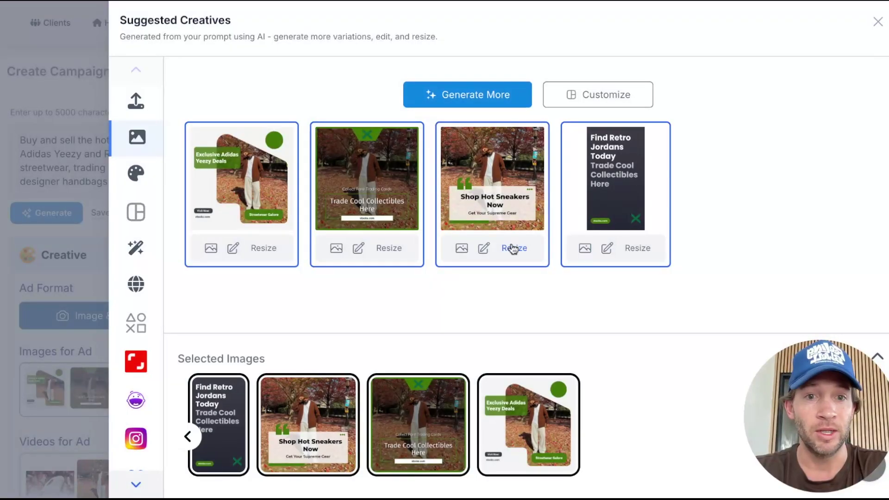
click(457, 96)
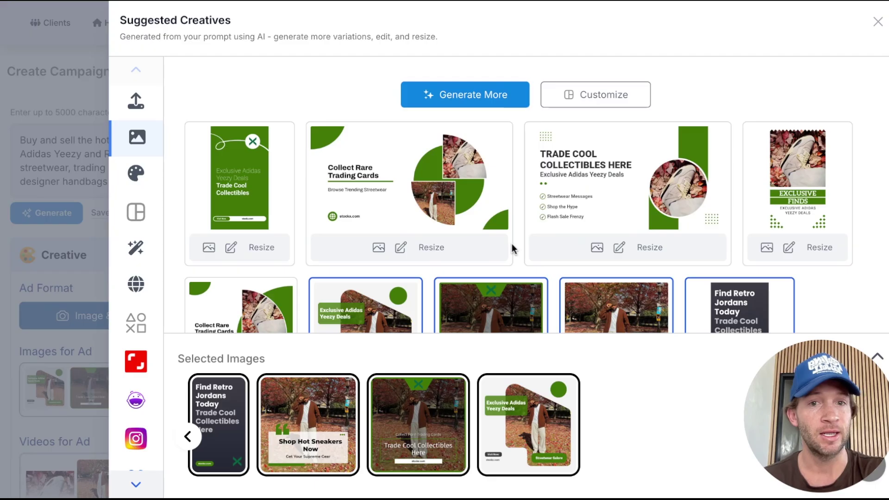
scroll(512, 245, down, 3)
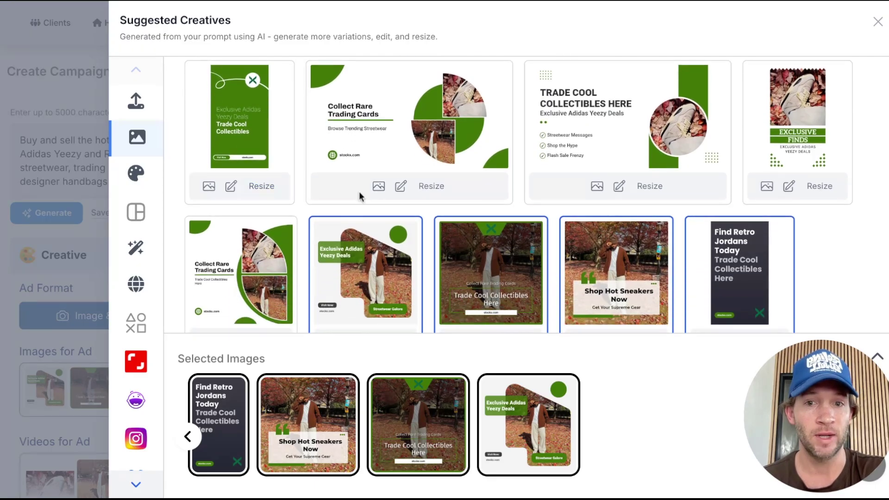
scroll(458, 139, up, 3)
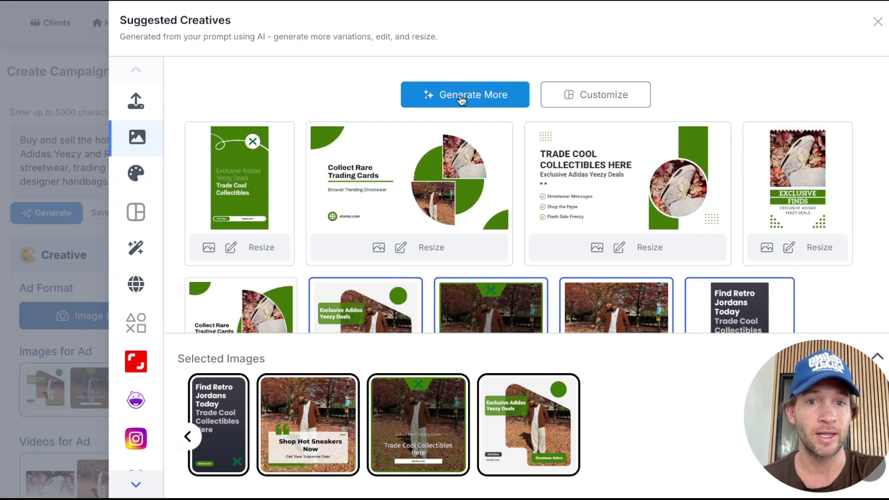
click(462, 99)
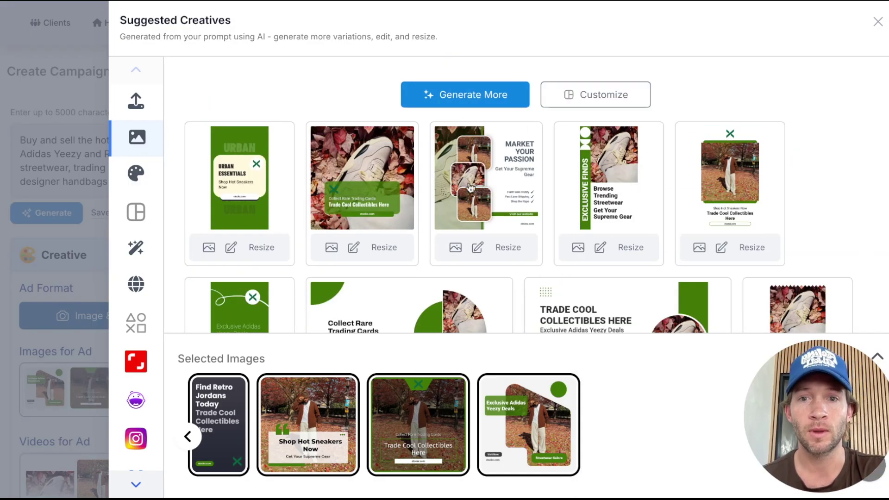
Add the Collect Rare Trading Cards, Trade Cool Collectibles and 16:9 Yeezy Deals creatives to selected images.
click(353, 209)
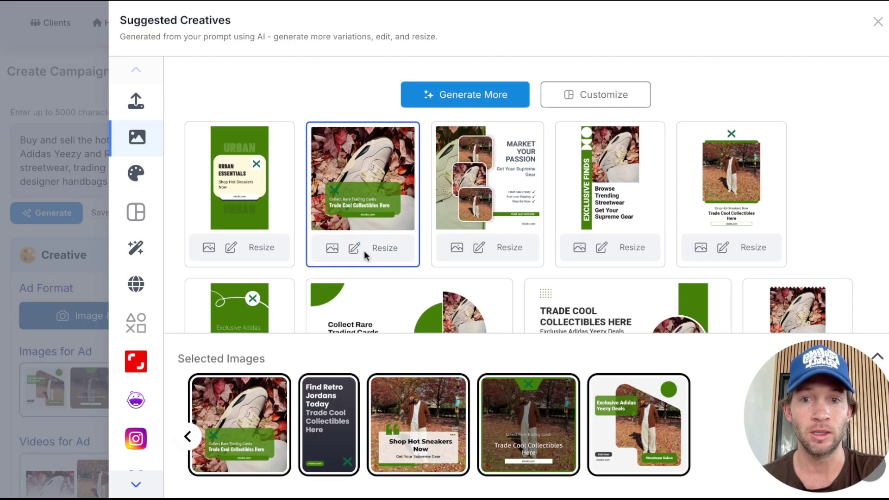
scroll(391, 307, down, 3)
scroll(391, 308, down, 1)
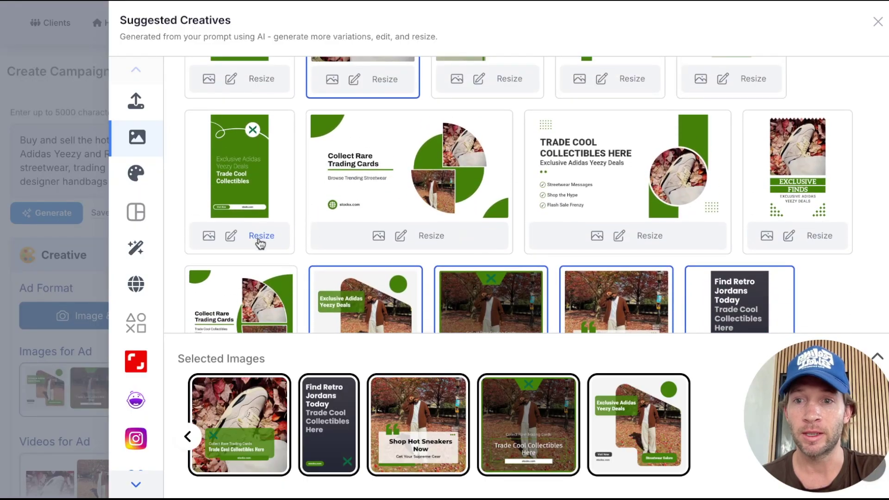
click(245, 180)
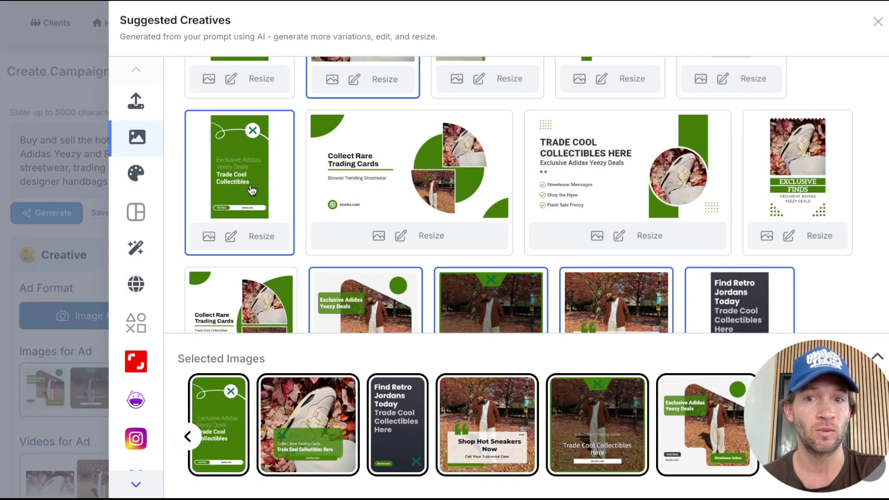
click(261, 238)
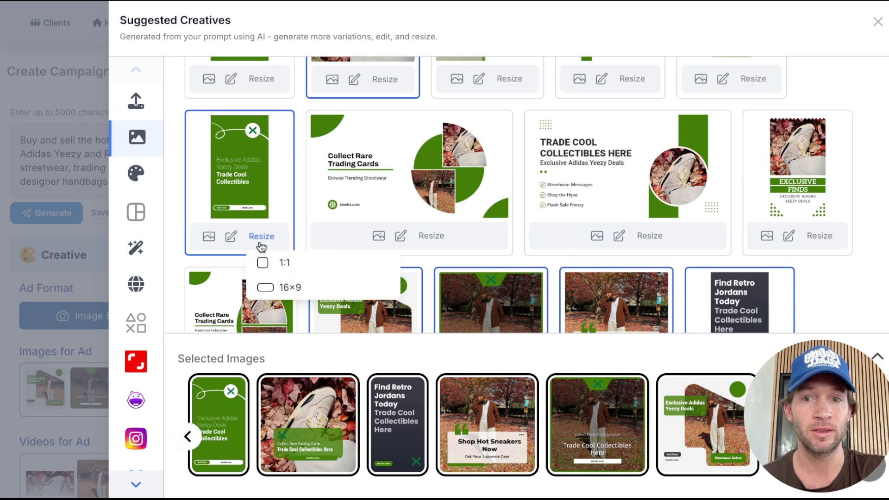
click(288, 287)
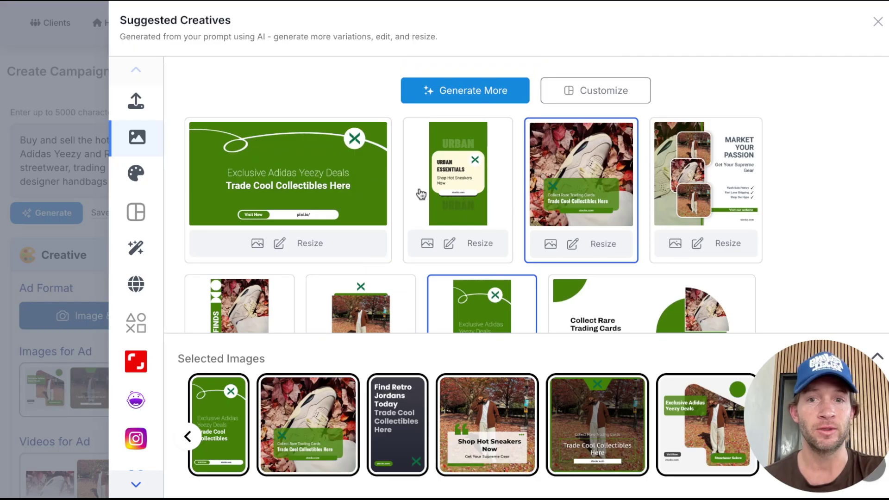
click(266, 195)
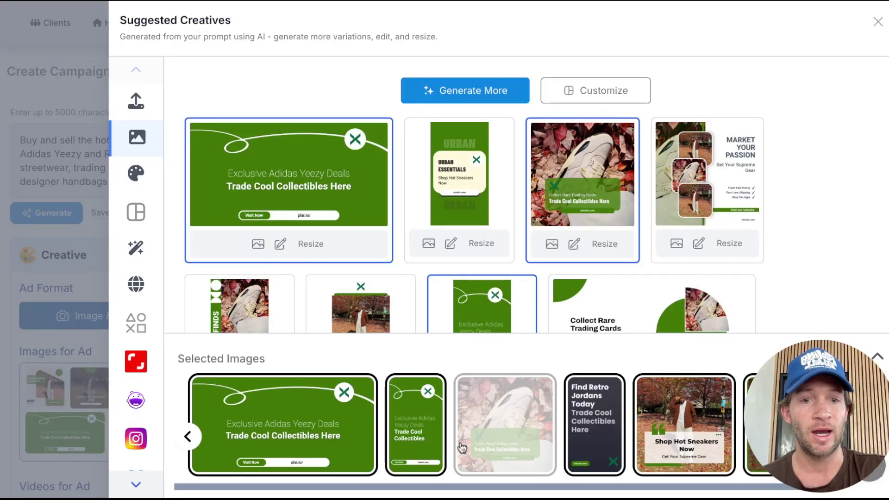
mouse_move(502, 431)
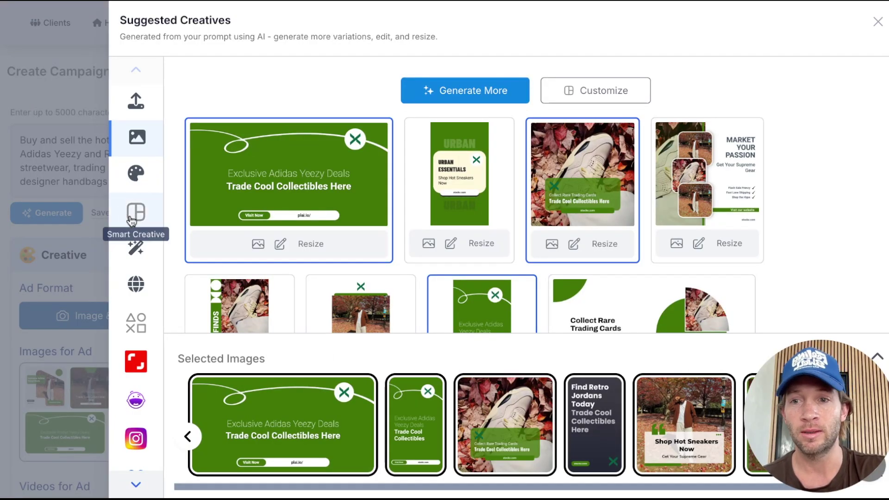
Generate a 16:9 Text-to-Image picture from the prompt 'put this on a yacht in miam'.
click(135, 248)
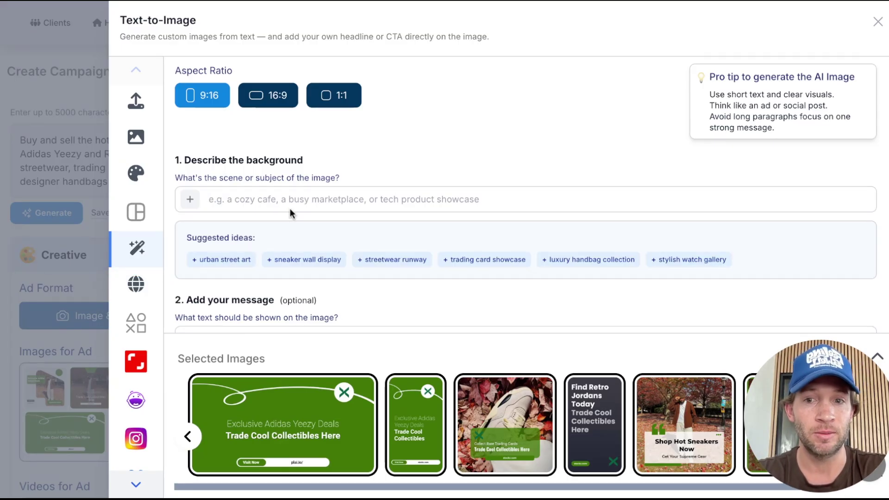
scroll(291, 213, down, 1)
scroll(291, 213, down, 1)
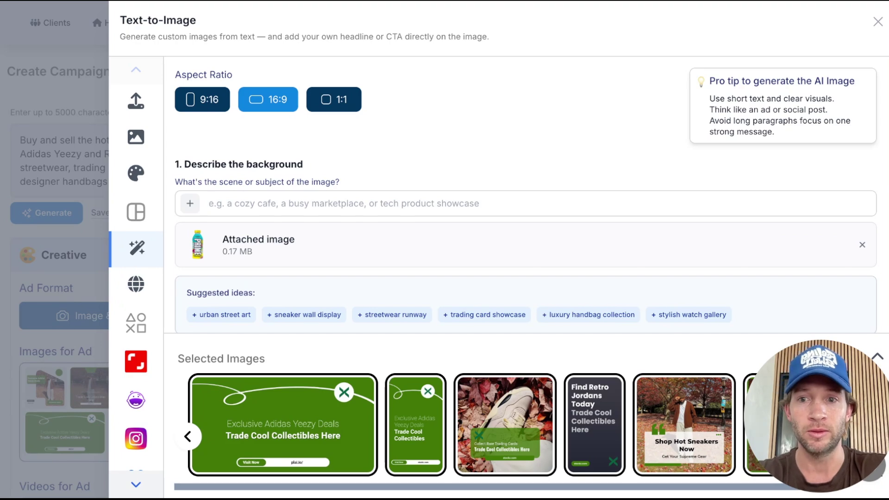
text(put this)
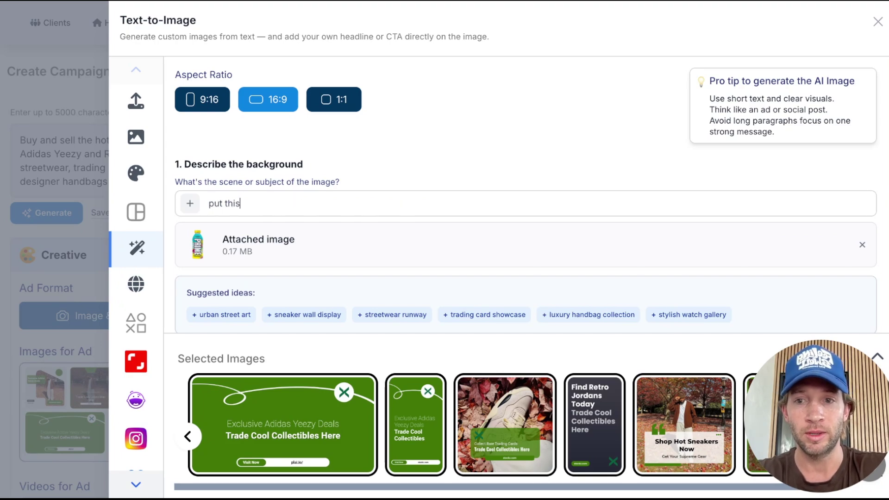
text( on a yacht)
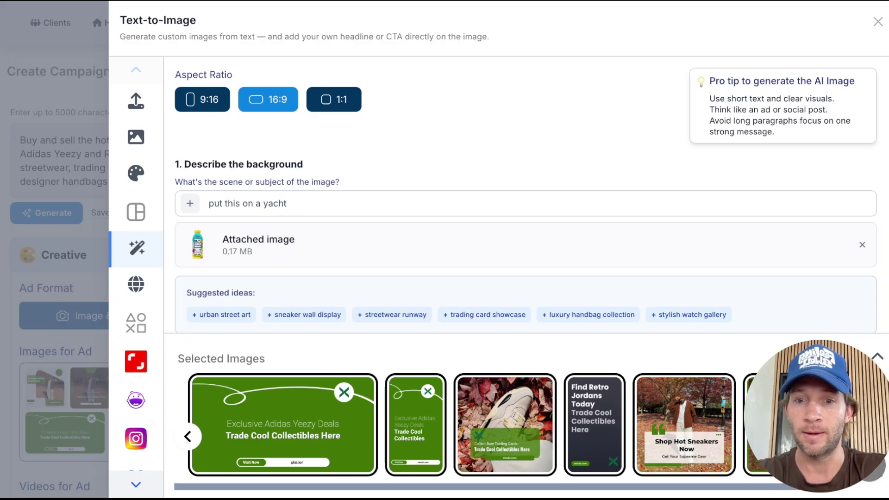
text( in miami)
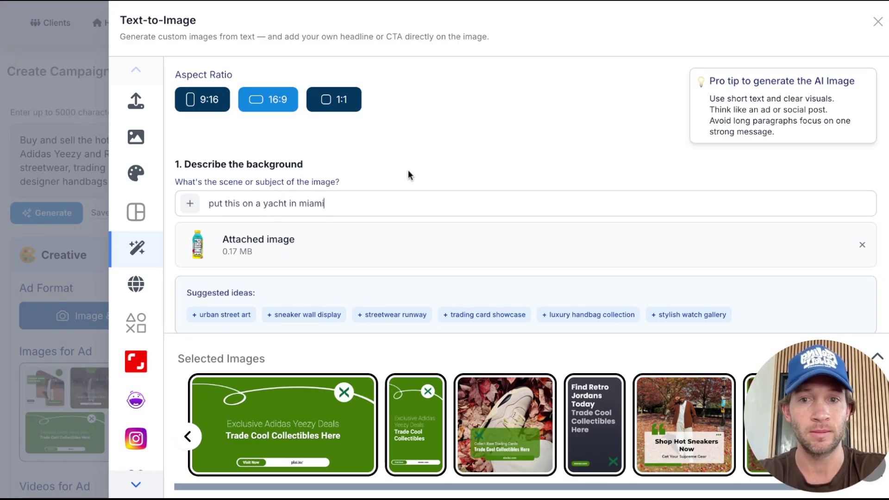
scroll(407, 175, down, 4)
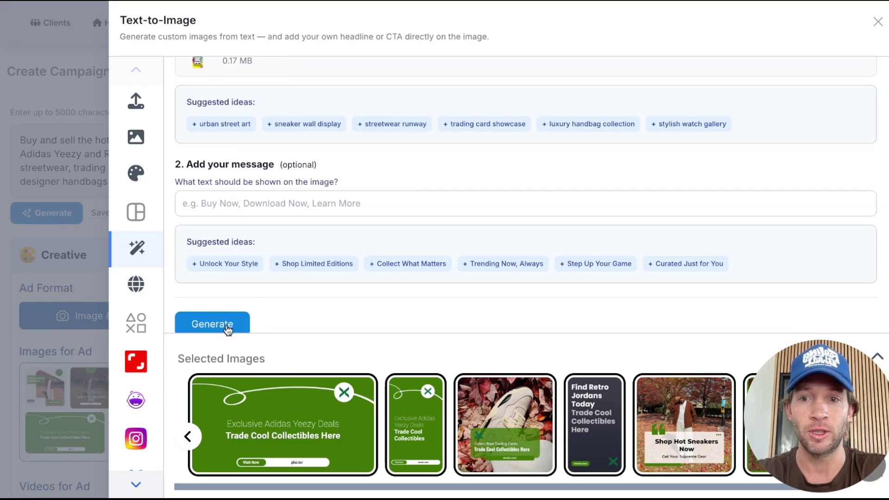
click(226, 327)
Preview the generated PRIME yacht image enlarged, then close the image generator.
scroll(421, 229, down, 1)
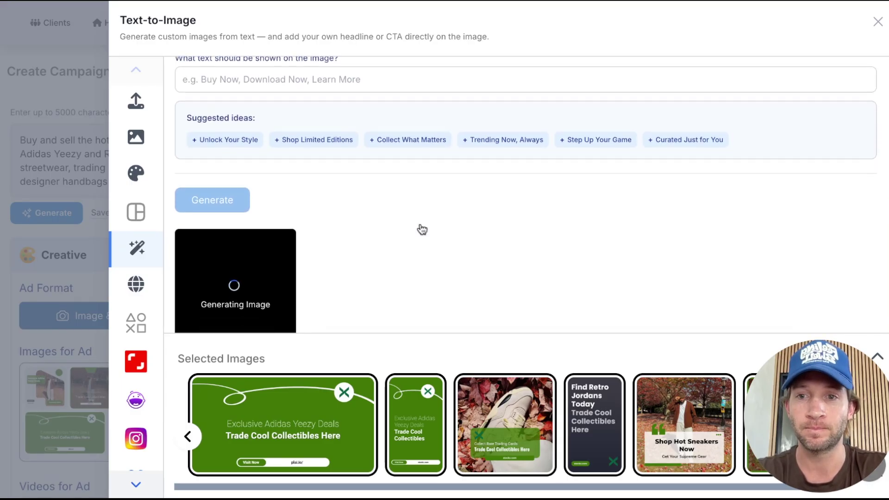
scroll(422, 230, down, 1)
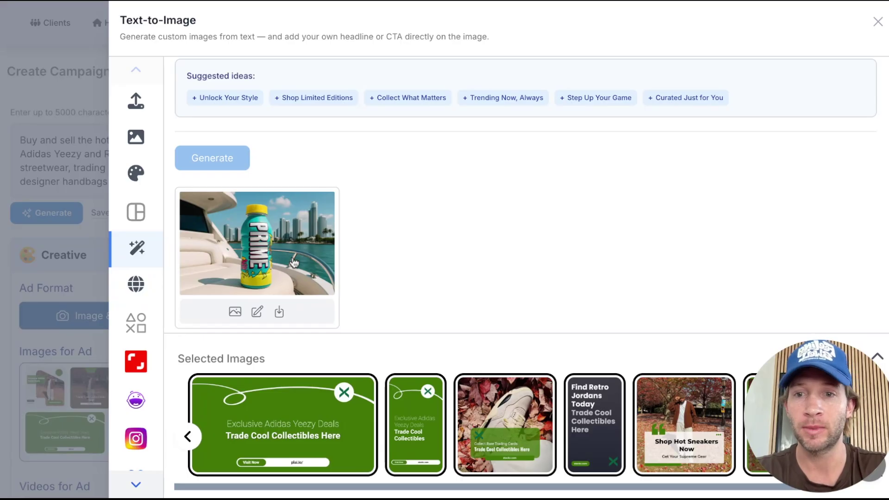
click(235, 313)
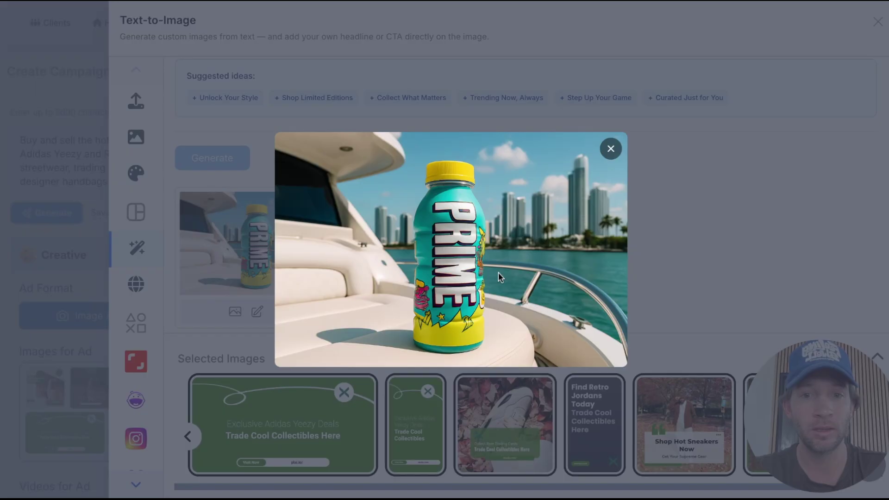
click(611, 149)
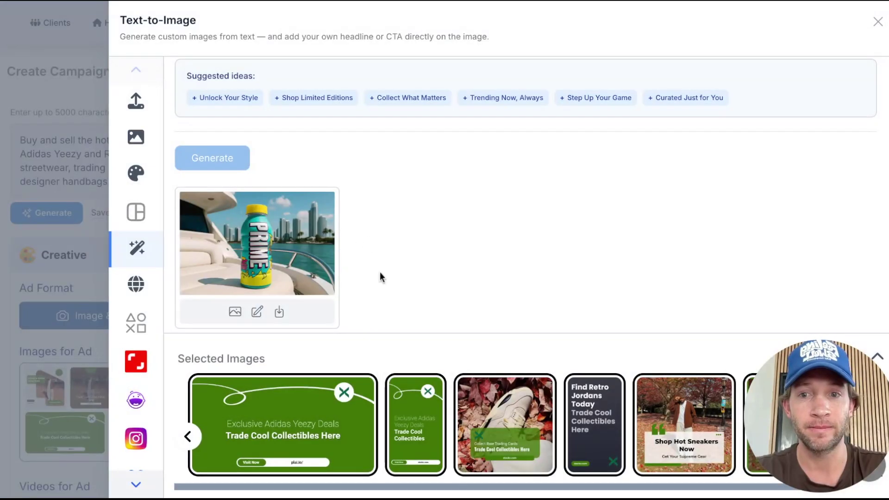
click(86, 292)
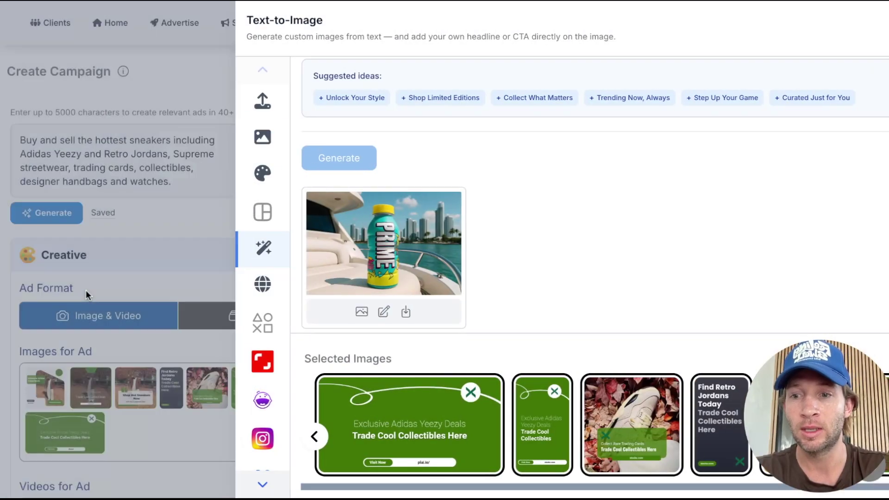
Trial-edit the first suggested Streetwear video by moving its centre image, then close the editor without saving.
scroll(179, 357, down, 3)
scroll(180, 361, down, 3)
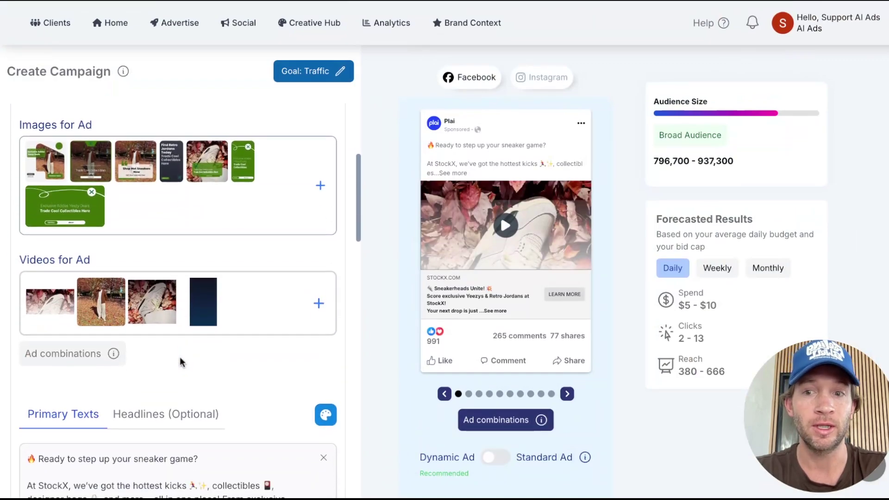
click(246, 309)
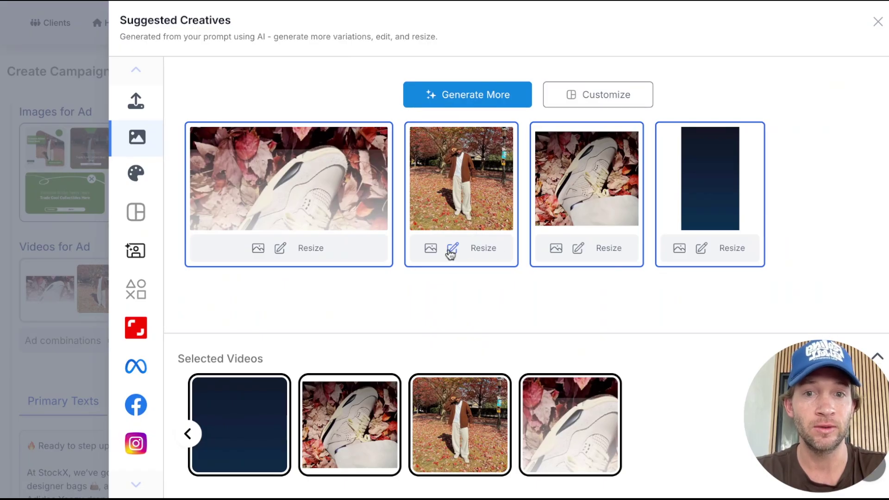
click(281, 251)
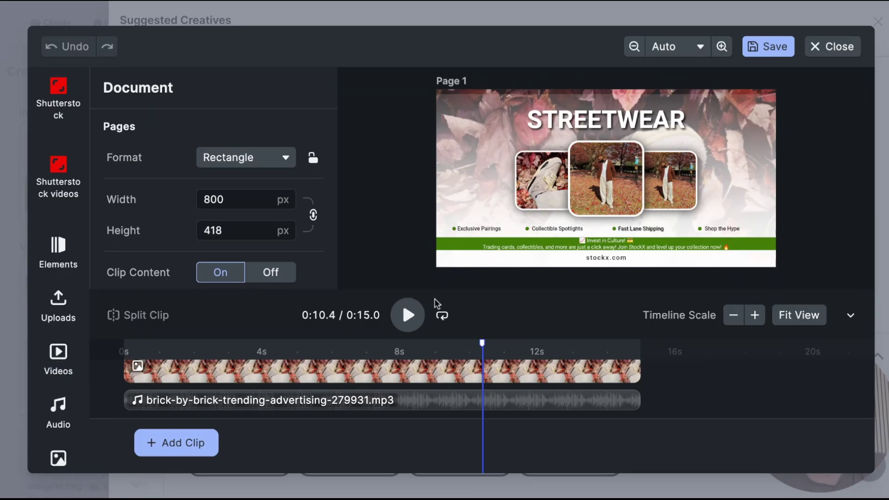
click(574, 189)
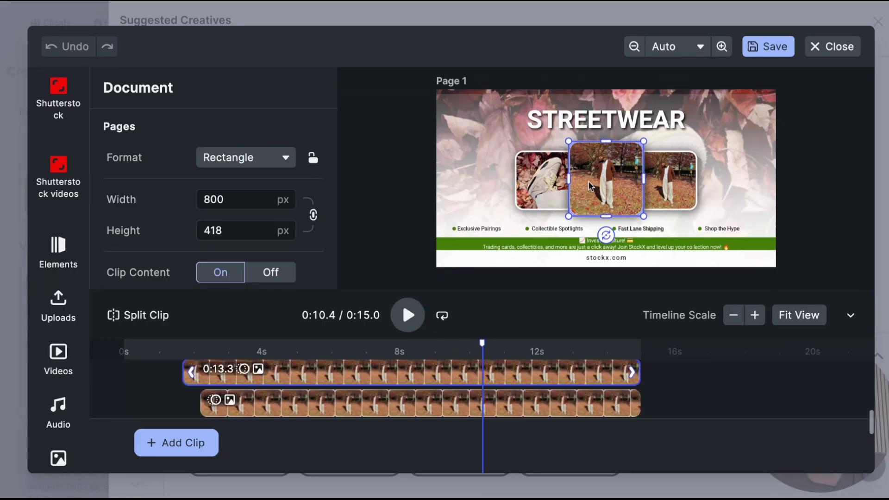
mouse_move(599, 178)
mouse_down()
mouse_move(607, 194)
mouse_move(635, 199)
mouse_move(603, 192)
mouse_up()
click(829, 46)
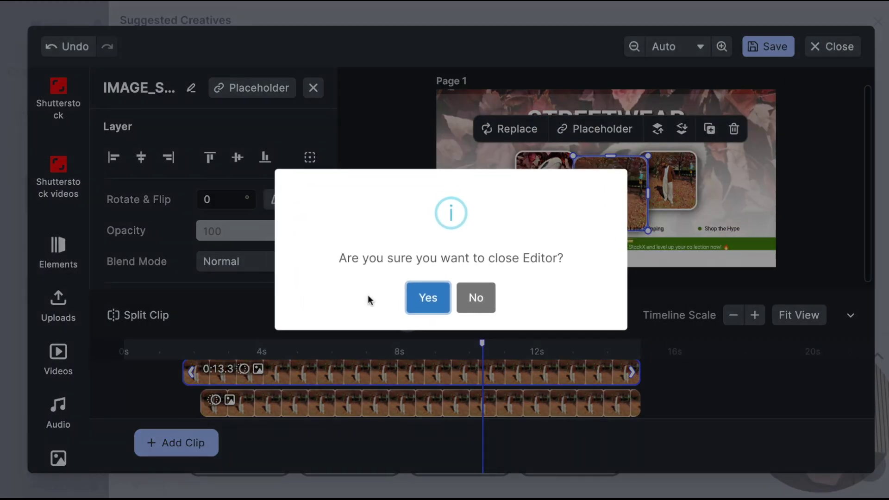
click(422, 299)
click(59, 290)
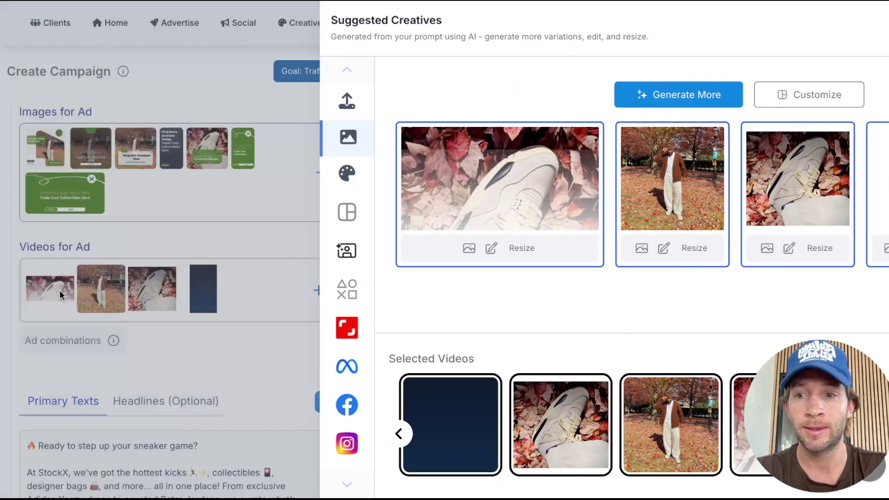
Expand Targeting below Primary Texts and bring up the Edit Targeting dialog with the sneaker interests.
scroll(207, 357, down, 5)
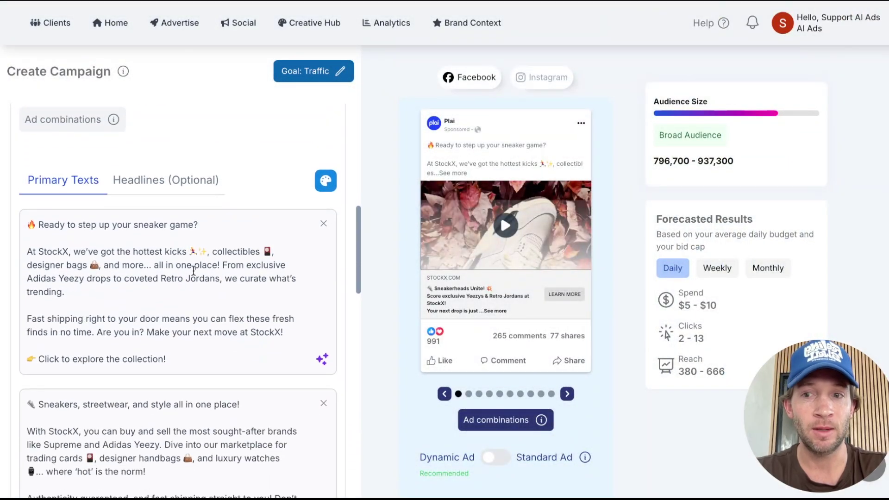
scroll(194, 323, down, 6)
scroll(195, 324, down, 8)
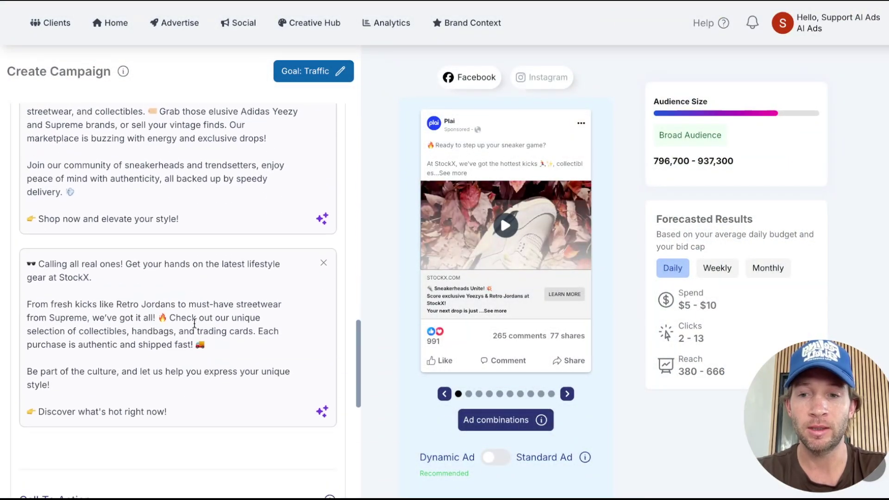
click(194, 349)
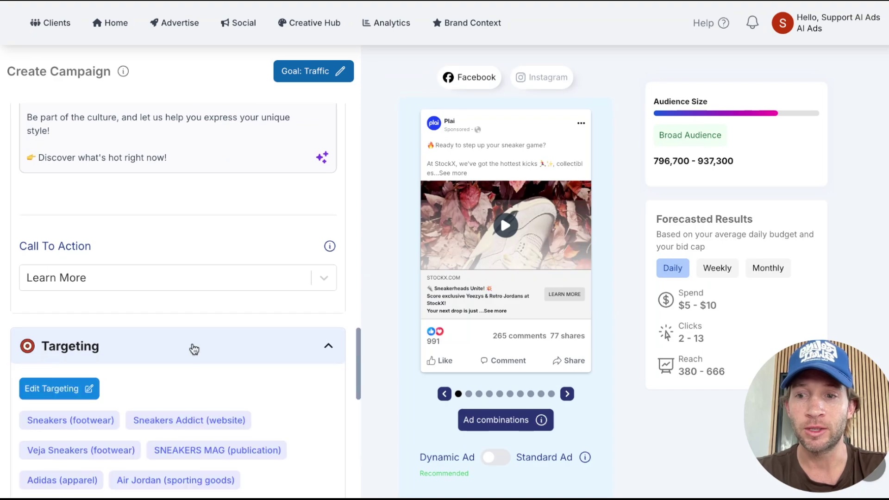
scroll(193, 349, down, 3)
click(64, 210)
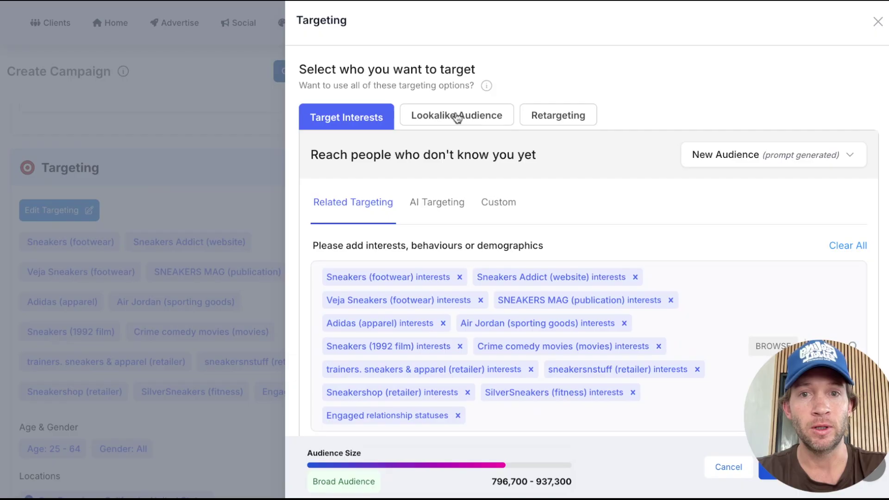
Browse the lookalike and retargeting options, check ages 25–64 and the San Francisco location, then close the editor.
click(458, 118)
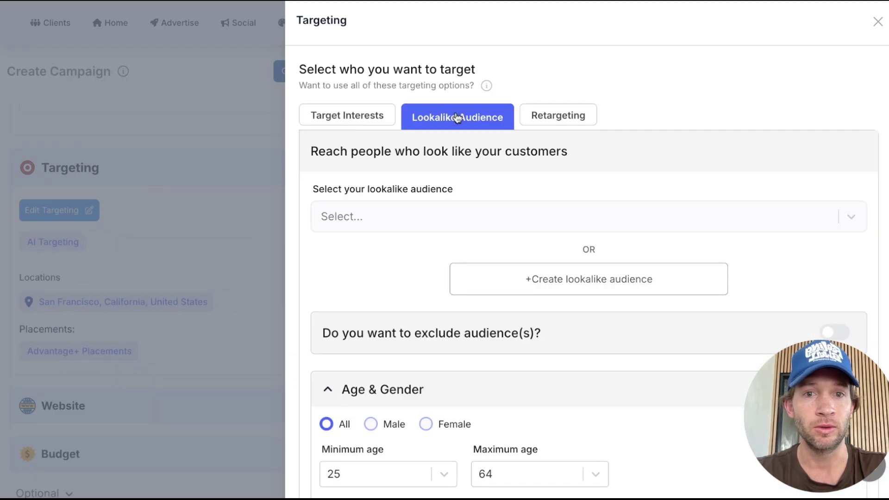
click(552, 118)
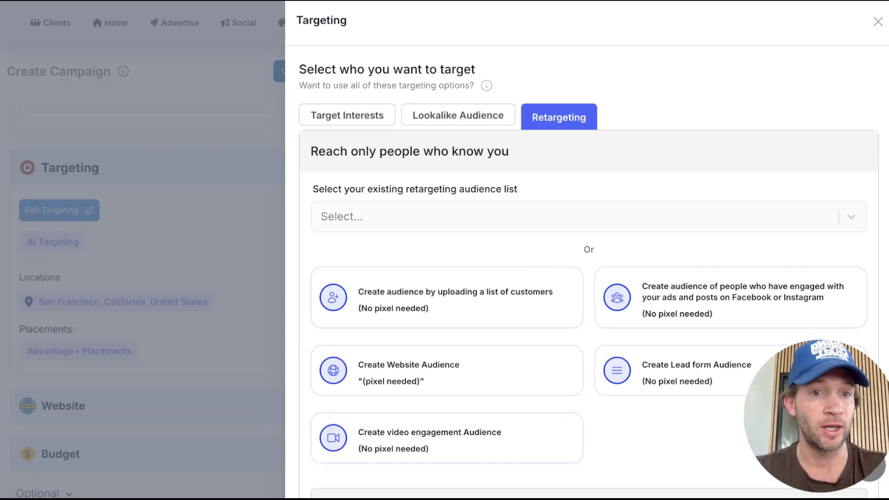
scroll(653, 303, down, 1)
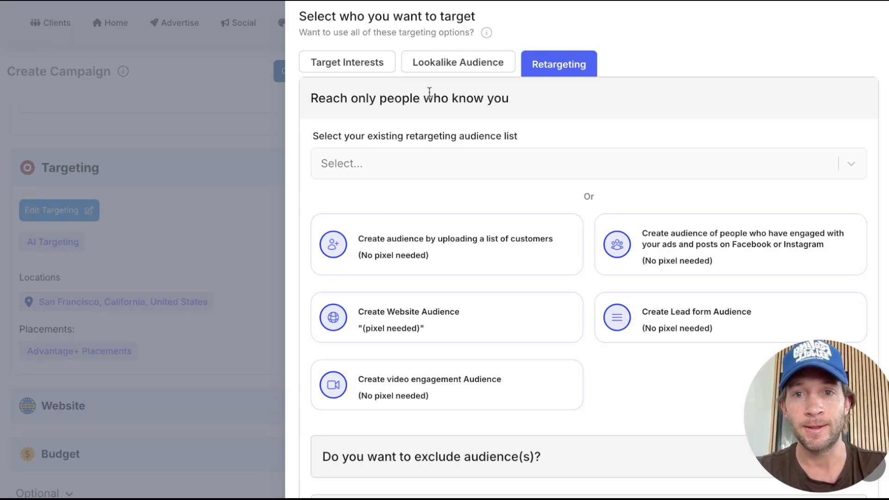
click(364, 73)
scroll(497, 341, down, 10)
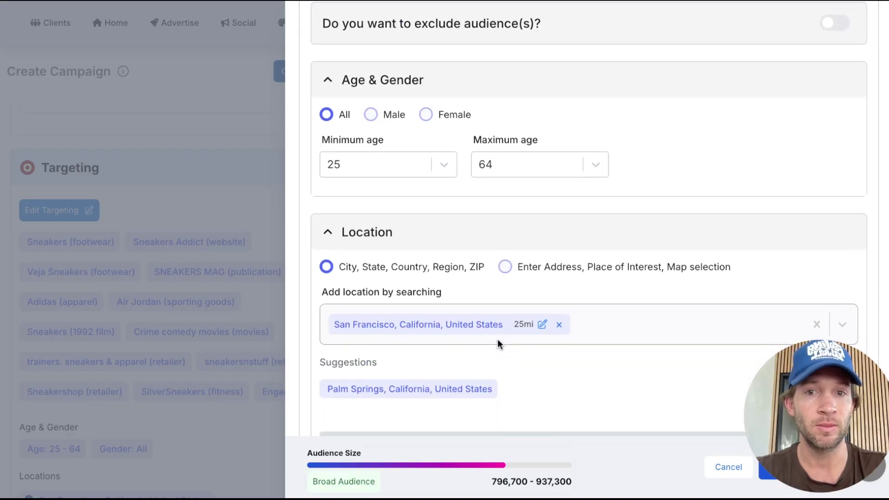
scroll(498, 344, down, 1)
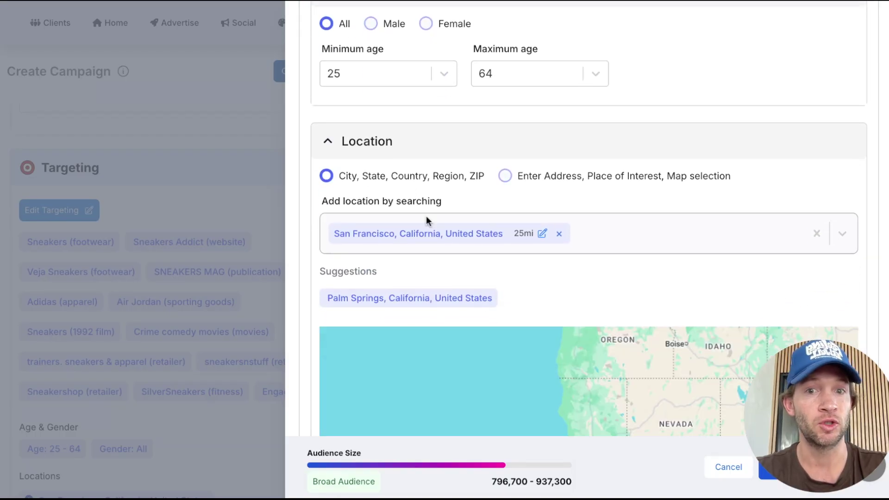
click(202, 211)
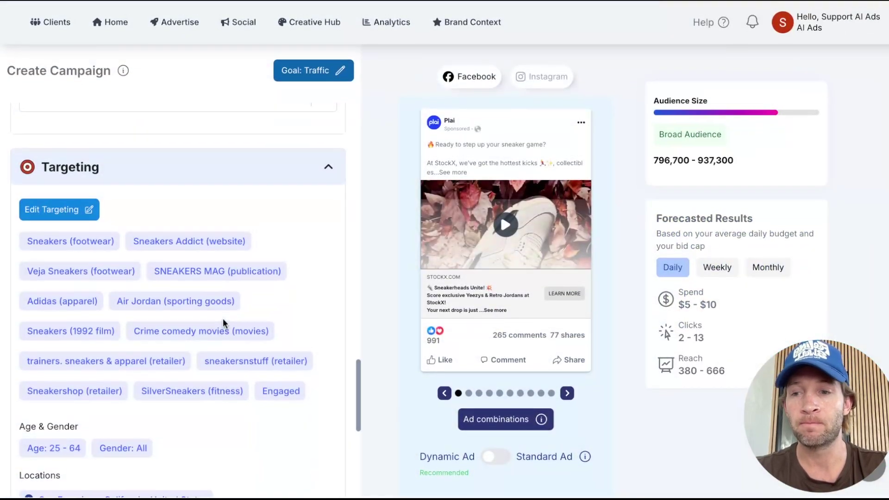
Check that the Website destination is stockx.com, then bring up the Choose your goal dialog.
scroll(223, 320, down, 2)
scroll(223, 323, down, 5)
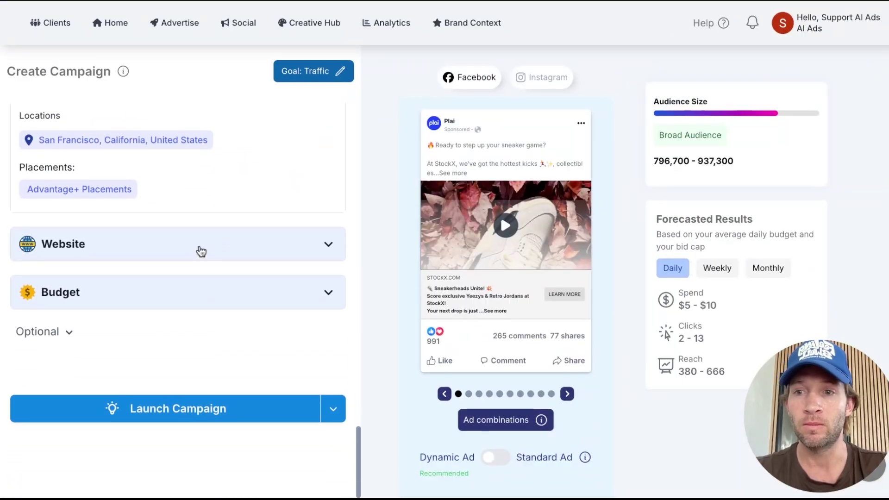
click(200, 253)
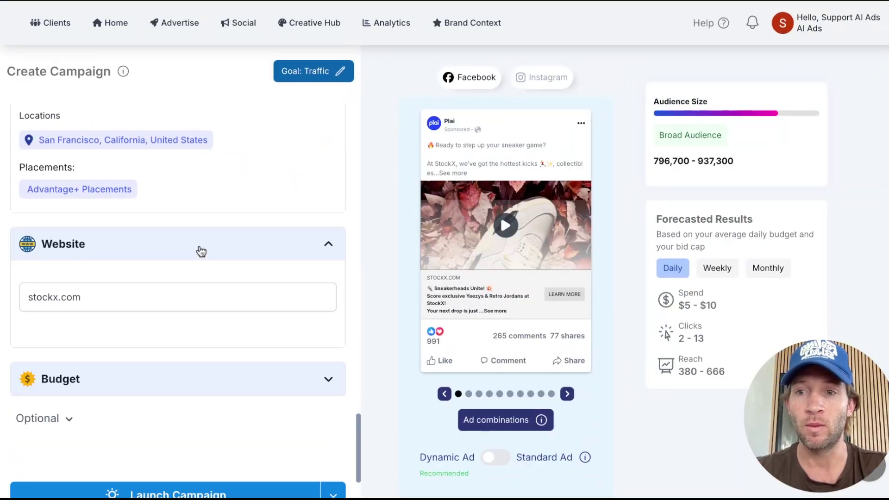
click(238, 239)
click(312, 81)
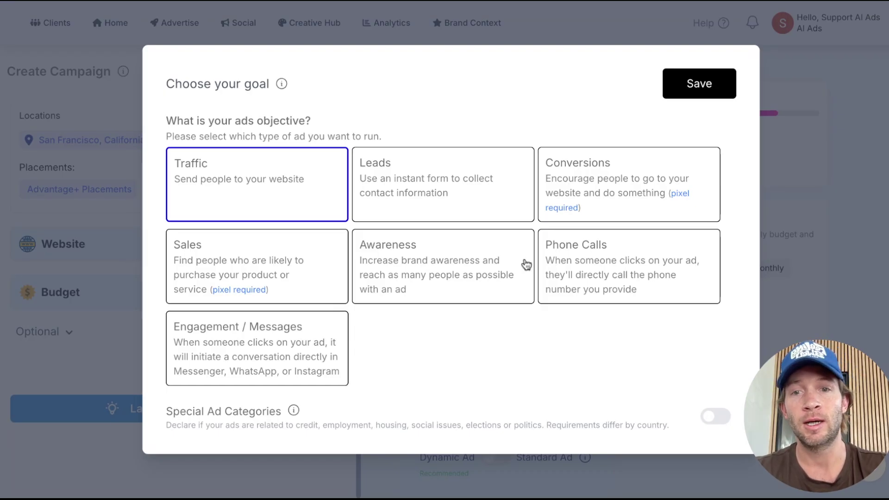
Pick Awareness with the Maximize reach goal as the campaign objective.
click(463, 268)
click(443, 407)
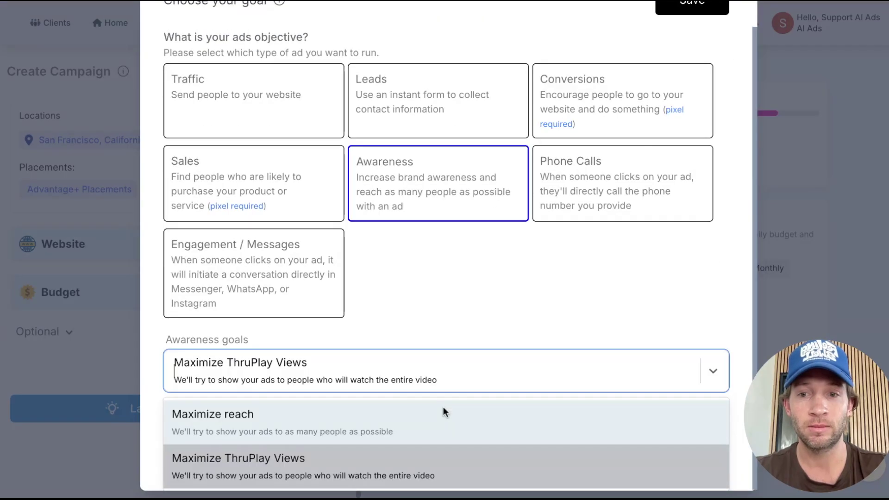
click(426, 419)
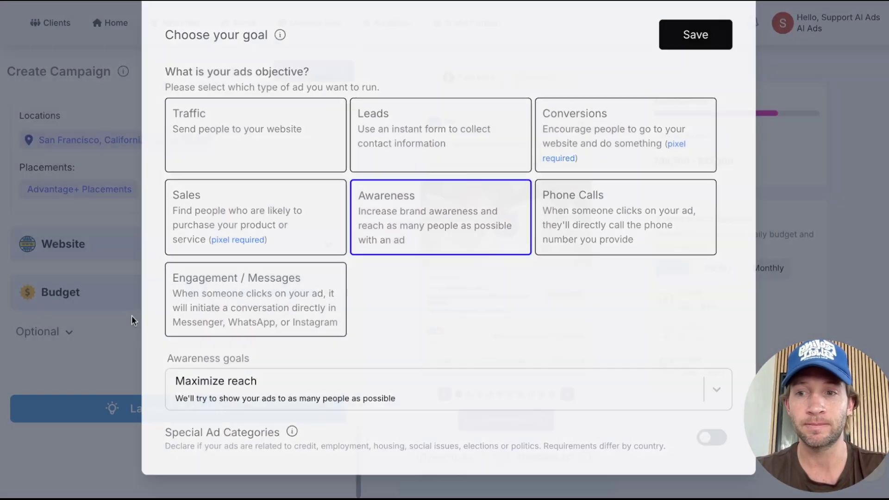
click(132, 316)
Raise the daily budget from 10 to 150 USD and preview all generated ad combinations.
click(201, 291)
double_click(77, 339)
text(150)
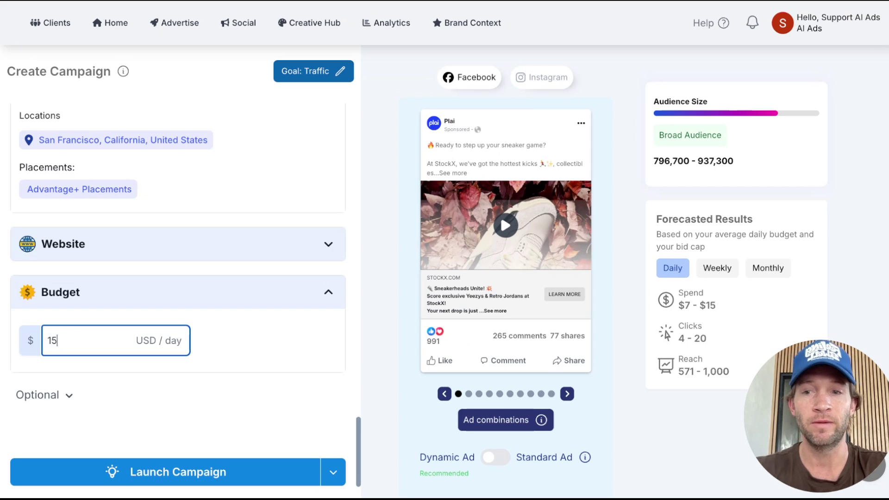
click(208, 337)
scroll(209, 337, down, 2)
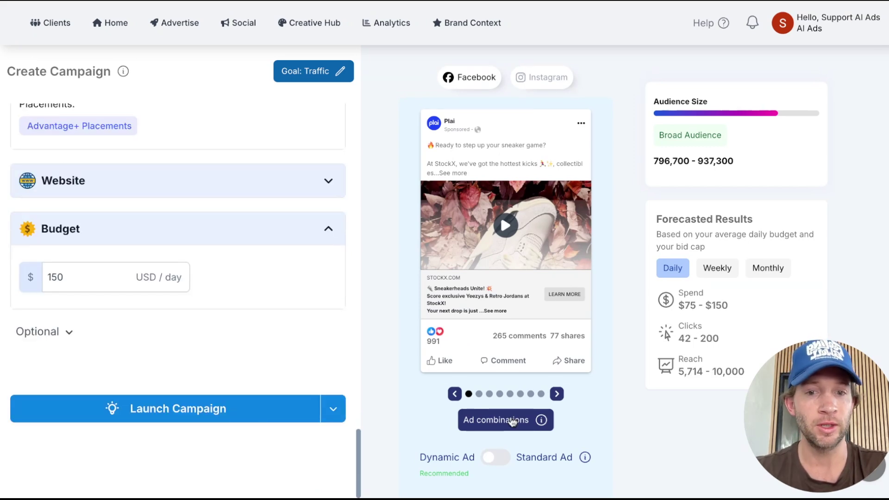
click(512, 421)
scroll(434, 298, down, 6)
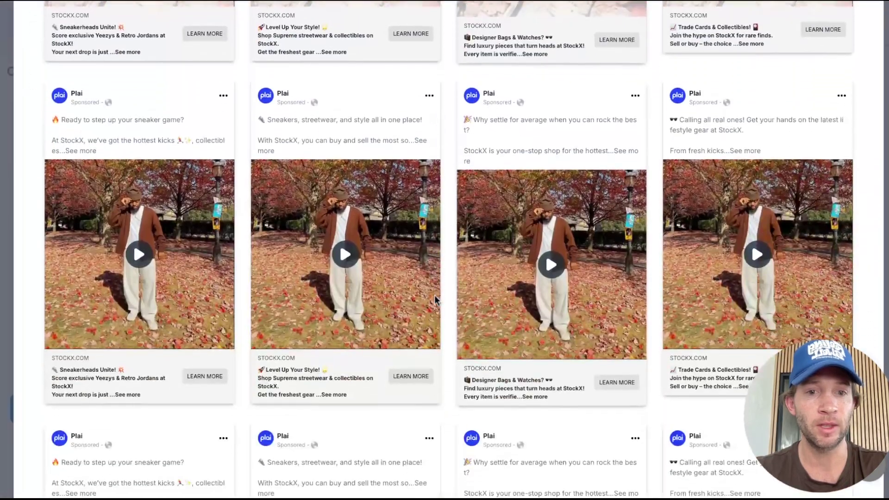
scroll(434, 299, down, 10)
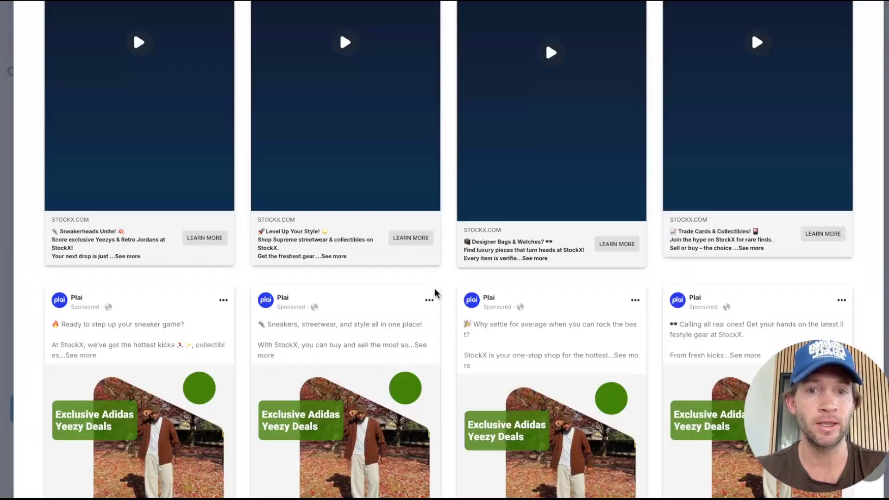
scroll(434, 293, down, 15)
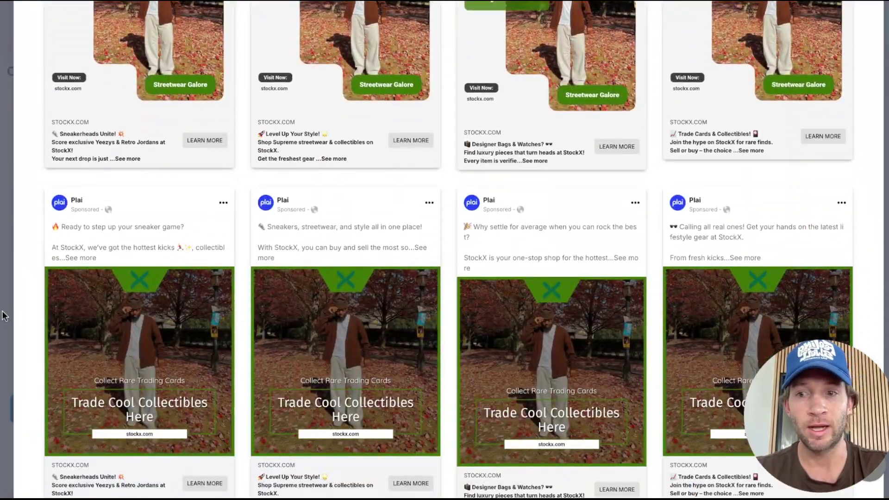
click(4, 317)
click(202, 407)
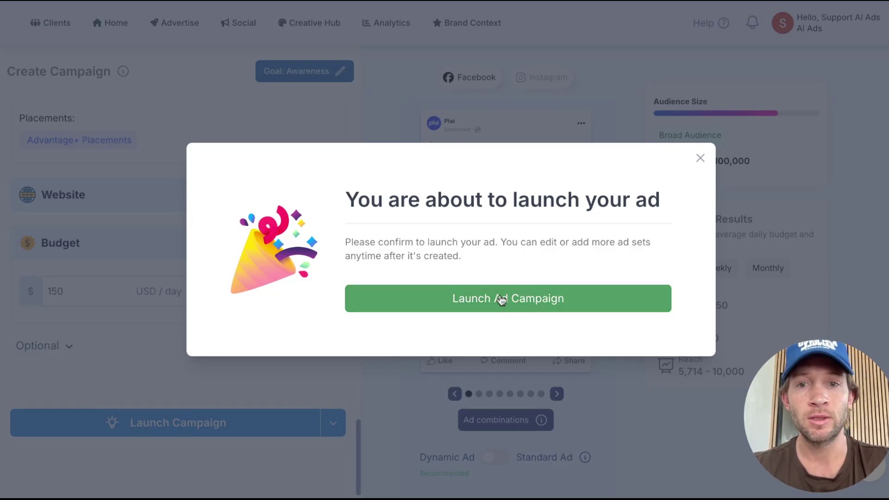
click(702, 166)
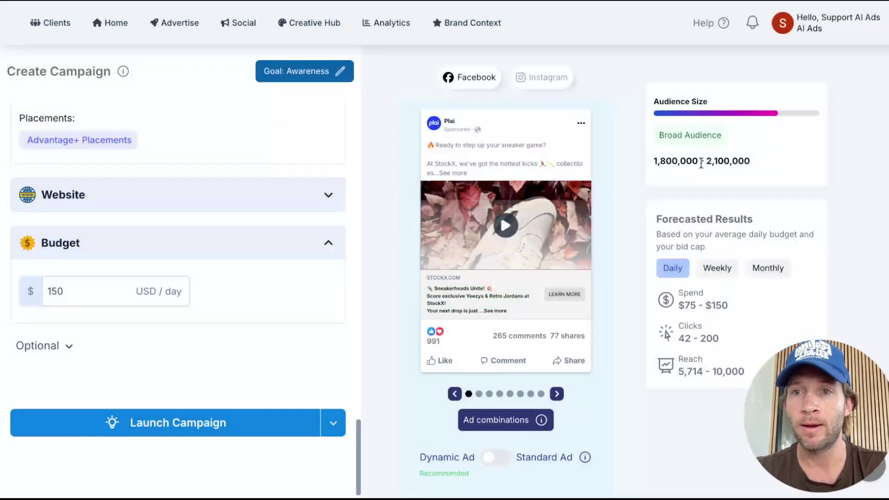
Go back Home, scroll through the Ad Preview cards and start an ad from the Google Search card.
click(119, 32)
scroll(318, 330, down, 5)
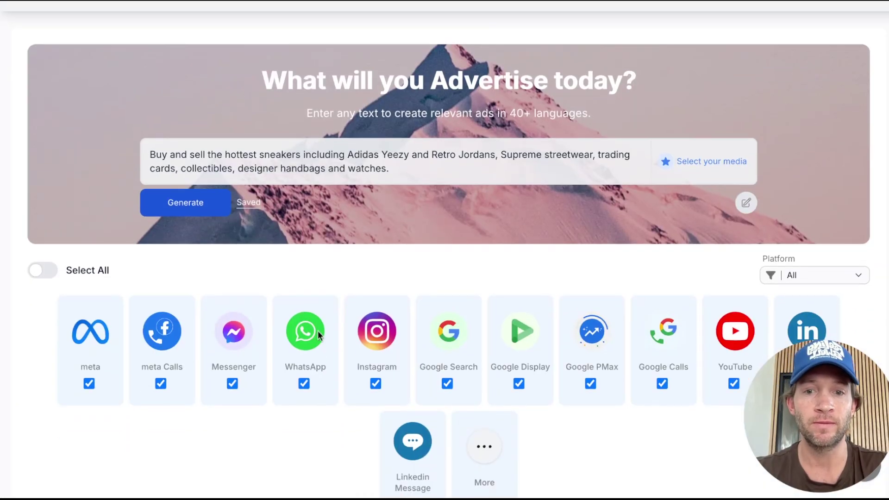
scroll(318, 330, down, 8)
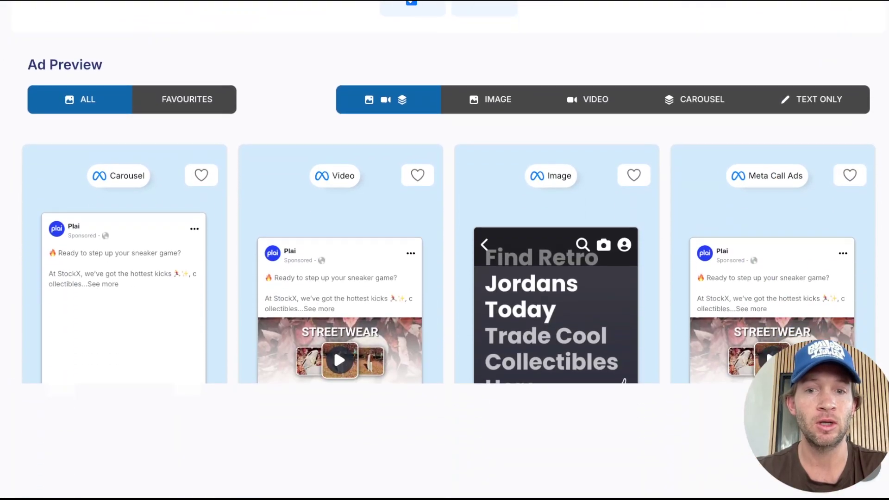
scroll(317, 331, down, 9)
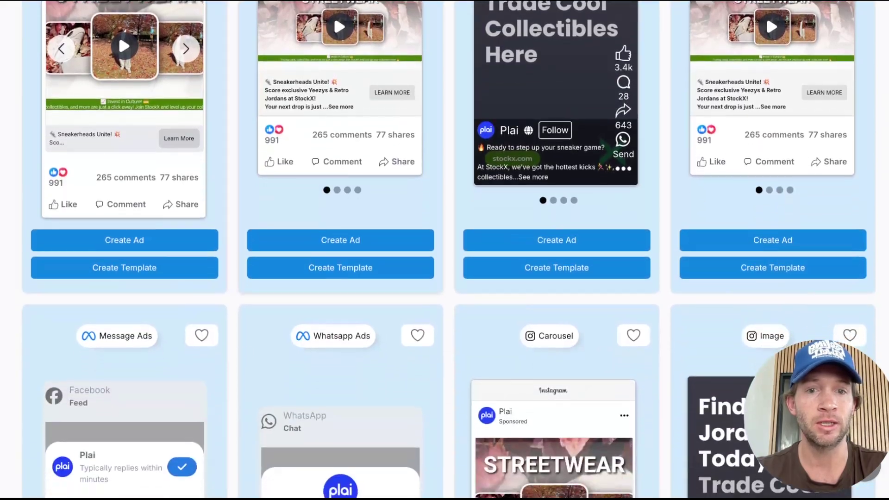
scroll(318, 330, down, 9)
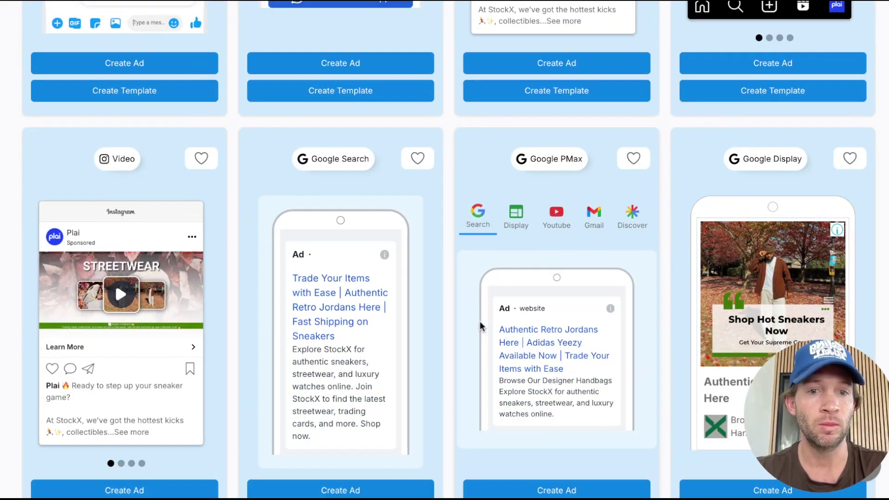
scroll(533, 356, down, 1)
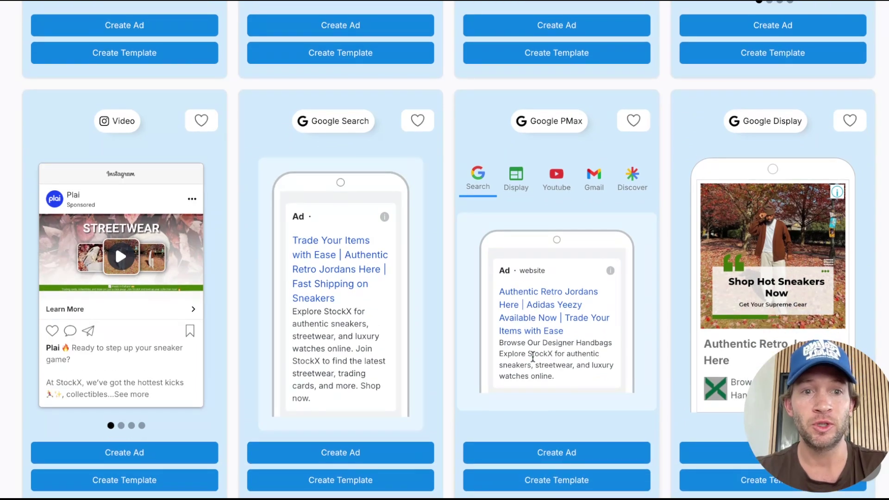
scroll(533, 357, down, 3)
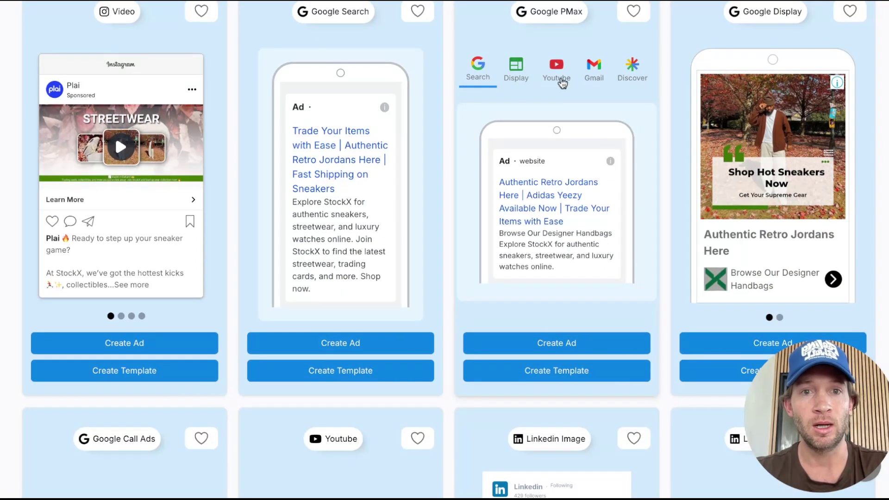
scroll(327, 201, down, 7)
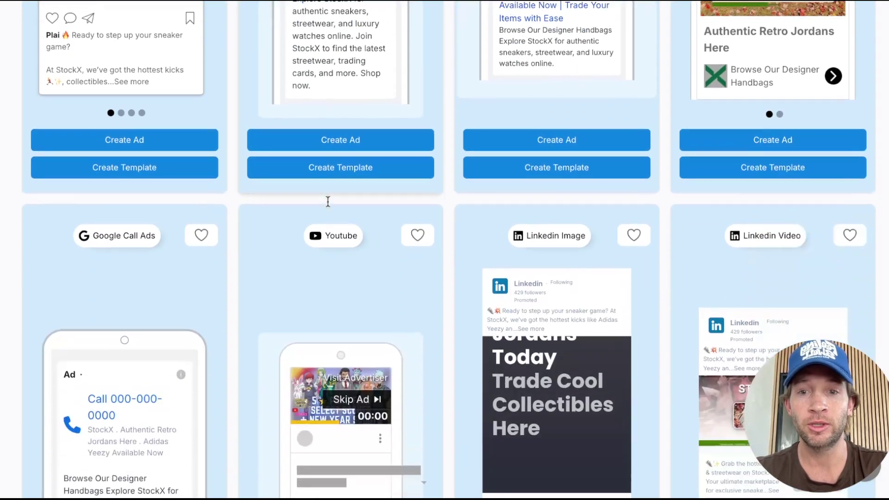
scroll(586, 272, down, 5)
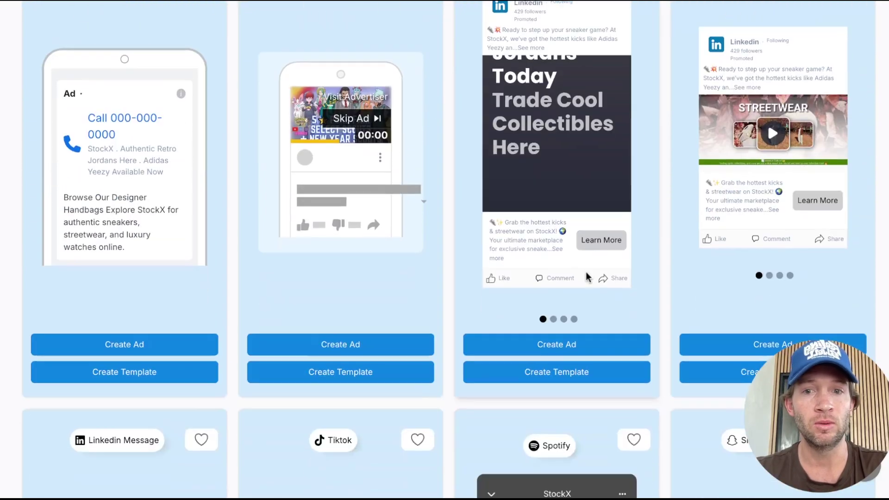
scroll(724, 253, down, 5)
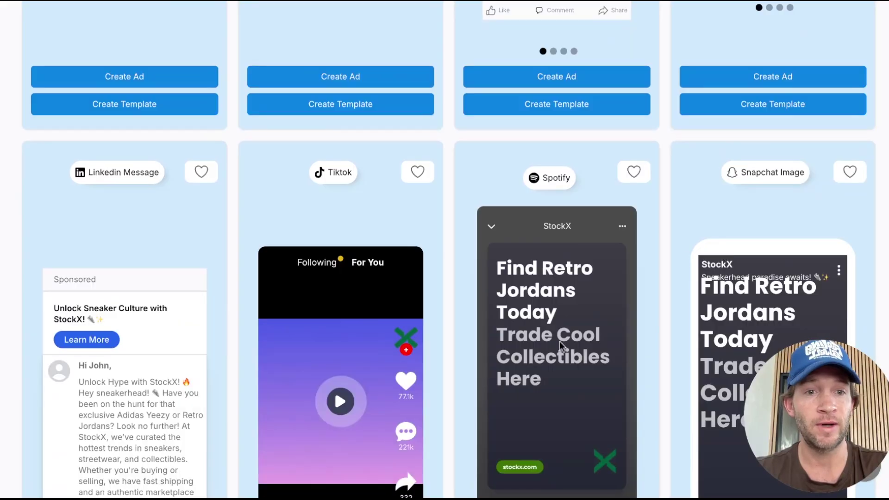
scroll(545, 358, down, 1)
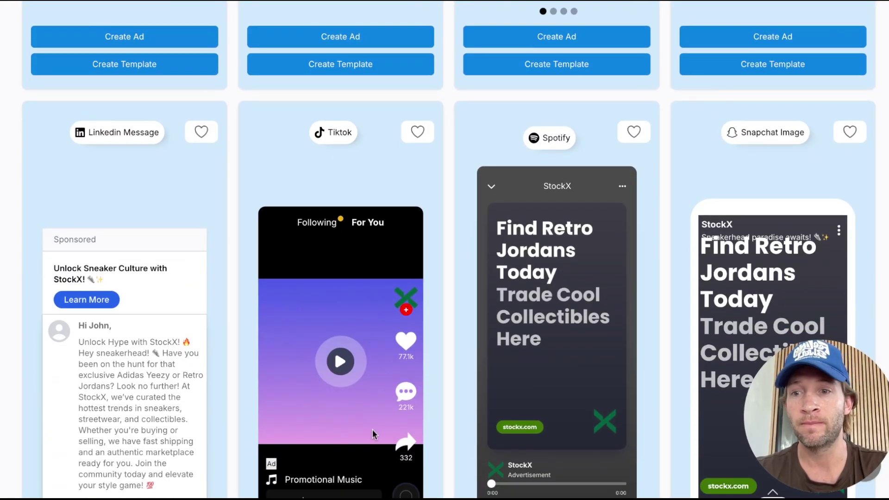
scroll(373, 434, down, 9)
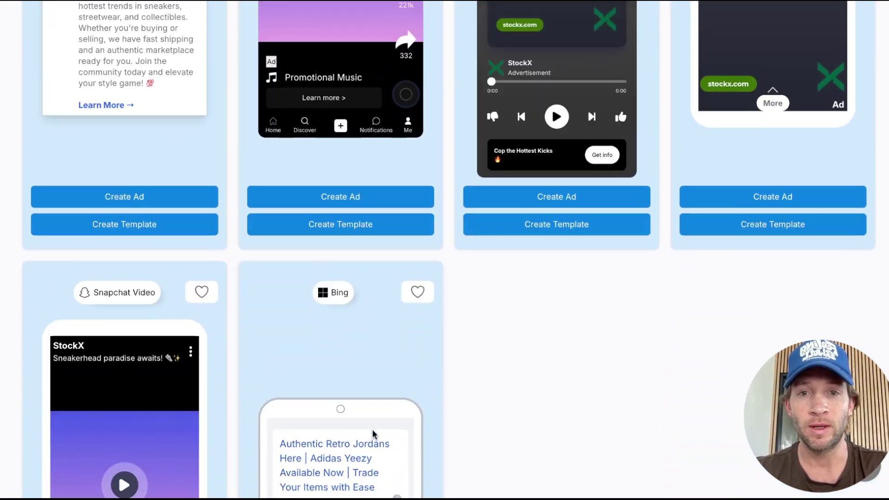
scroll(373, 434, up, 10)
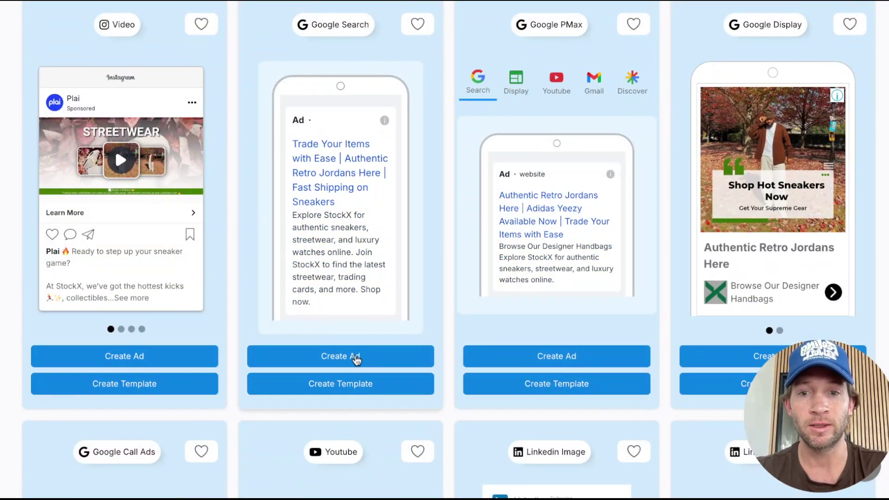
click(355, 359)
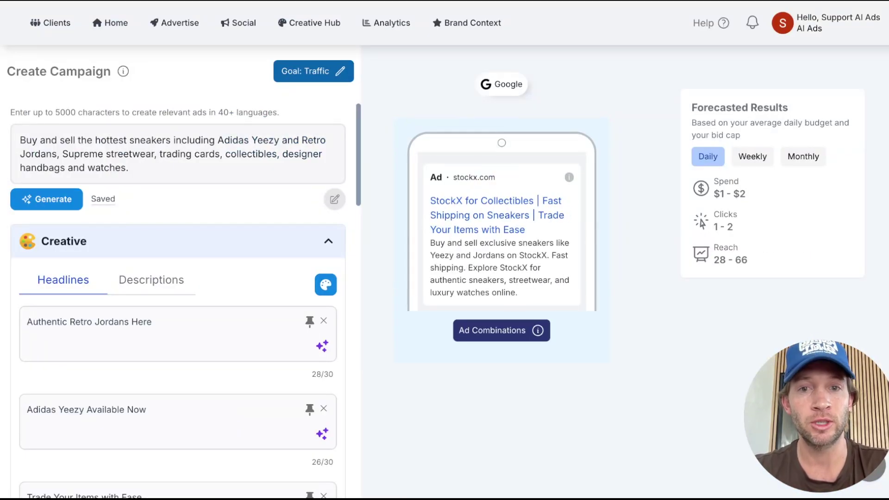
Fold away Creative, then review the Google Search campaign's Related Keyword groups in Edit Targeting.
click(229, 250)
click(221, 289)
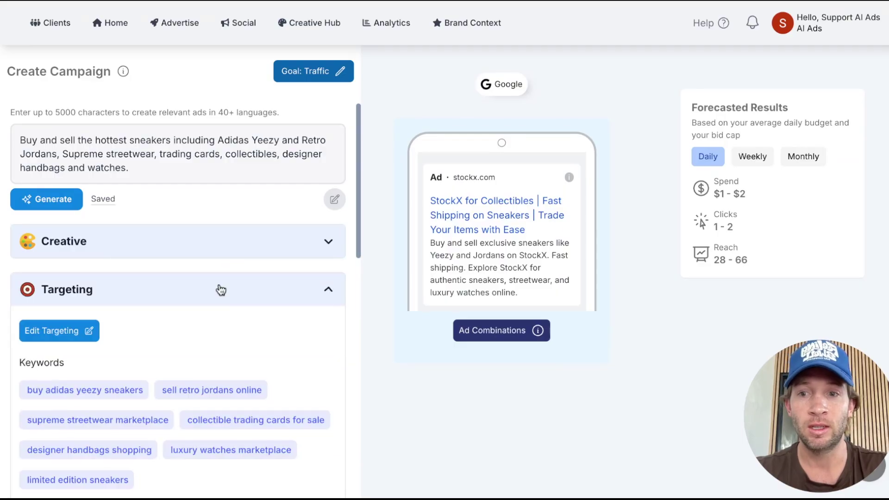
click(65, 337)
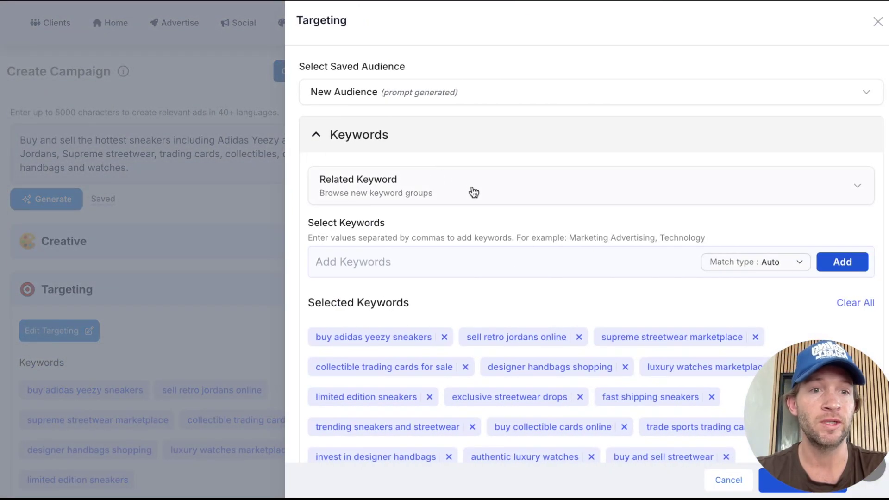
click(474, 192)
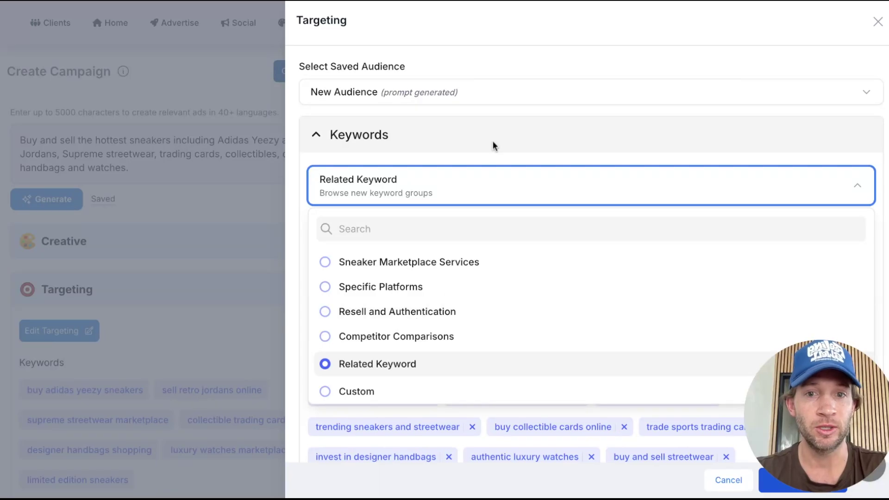
click(485, 157)
Check the United Kingdom and Palm Springs locations, then close targeting and collapse Targeting and Website & Assets.
scroll(509, 292, down, 3)
scroll(510, 295, down, 3)
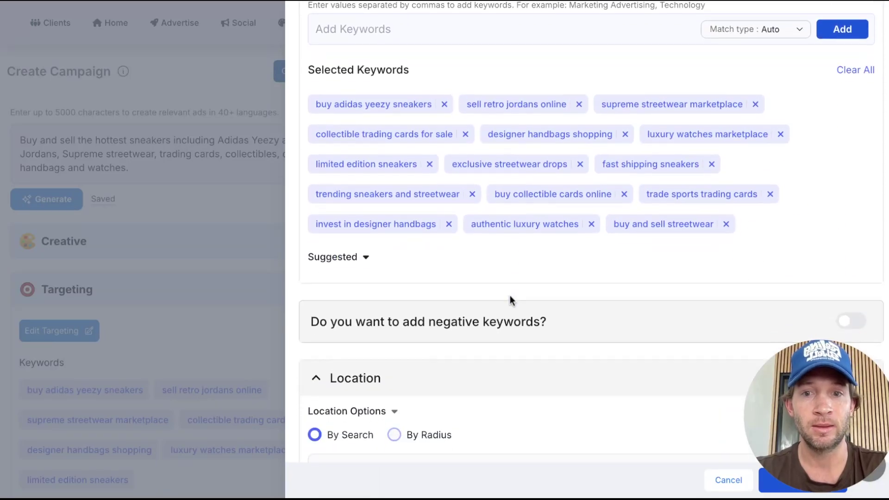
scroll(373, 268, down, 3)
scroll(421, 304, down, 5)
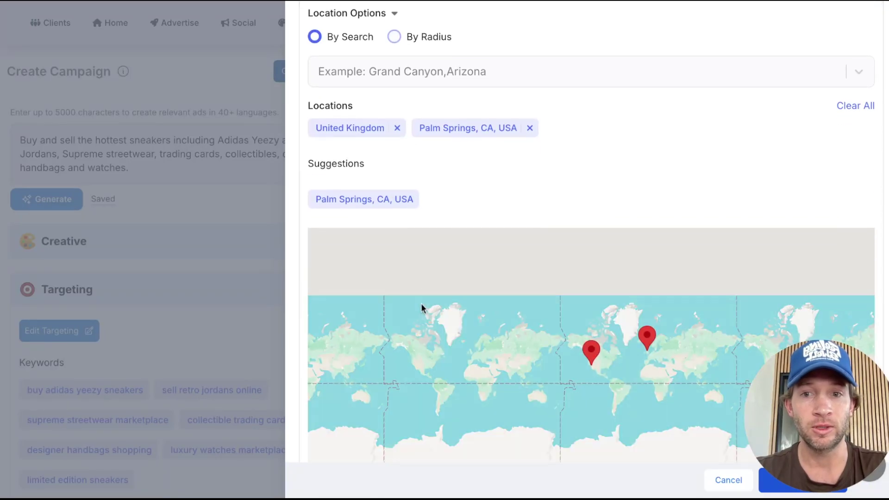
click(235, 302)
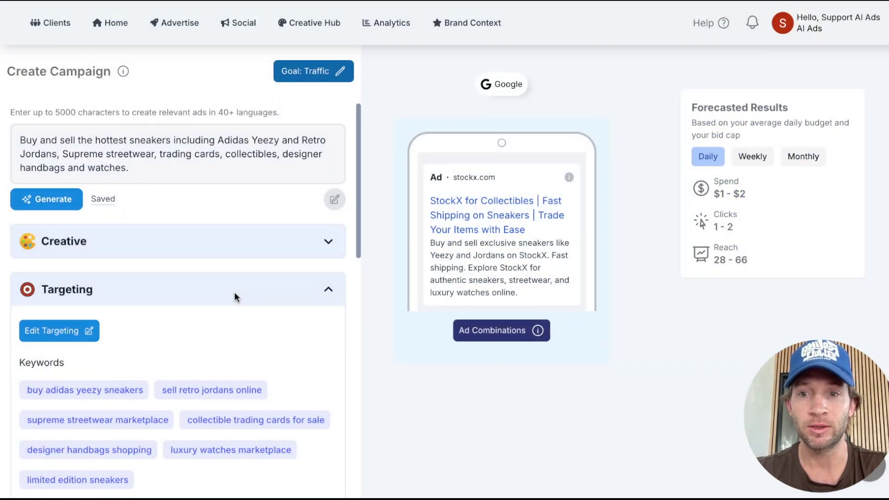
click(235, 296)
click(212, 279)
scroll(212, 279, down, 1)
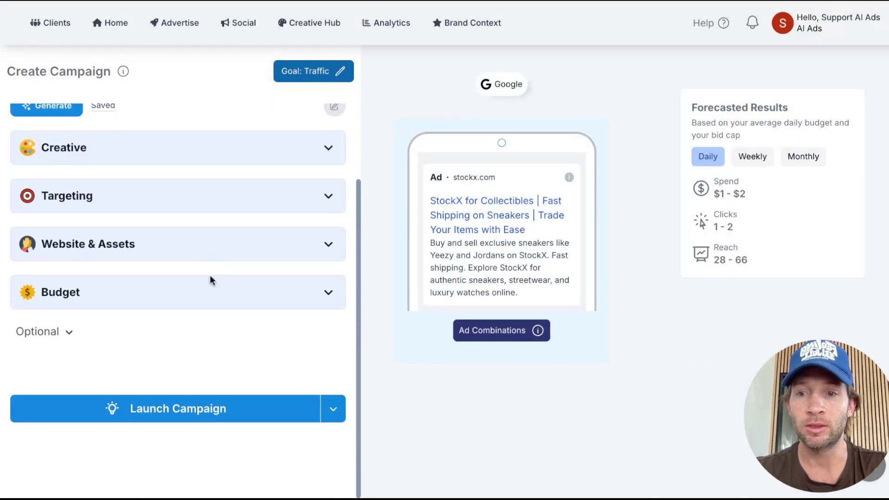
Launch the Google Search campaign, dismiss the confirmation, and go to the Advertise page's Recent Ads.
click(201, 412)
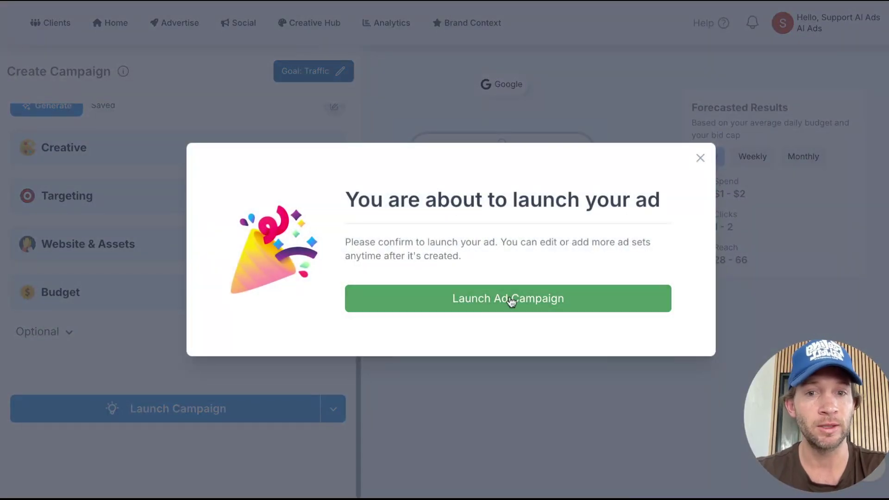
click(700, 158)
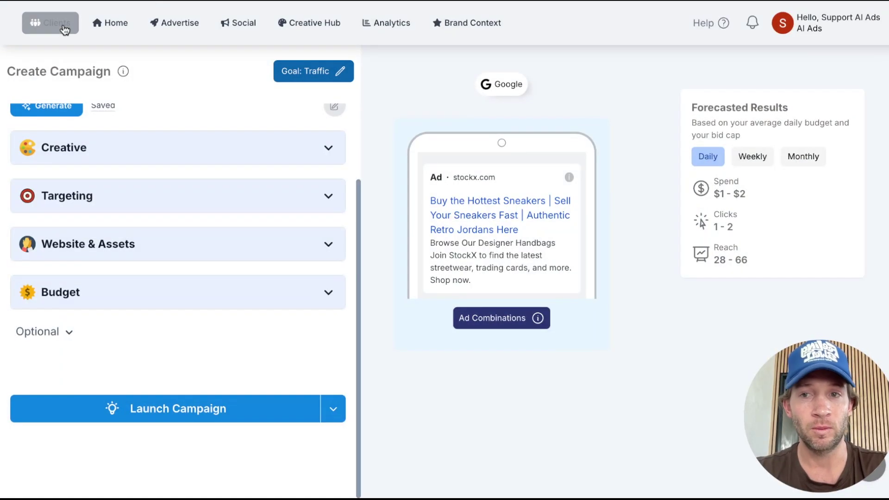
click(227, 30)
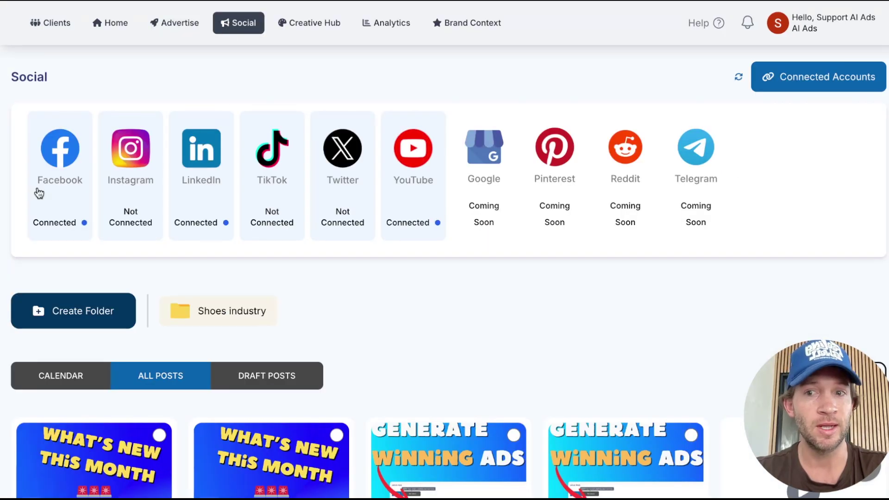
click(178, 24)
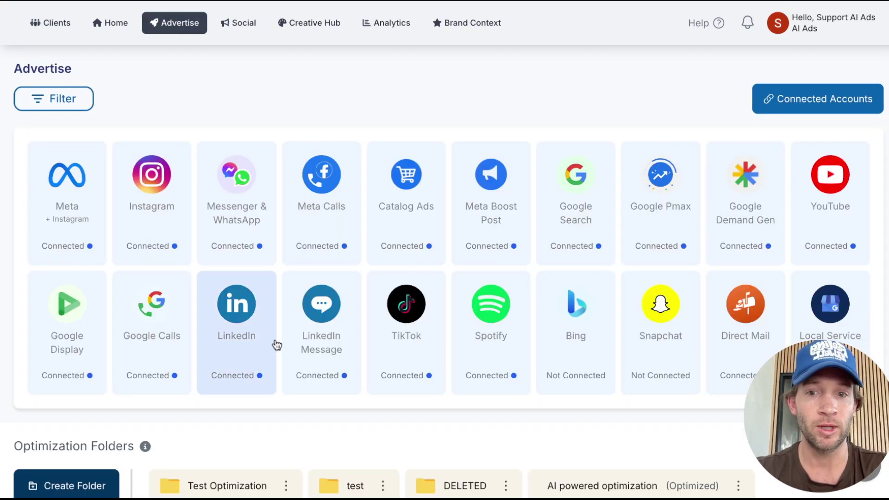
scroll(276, 342, down, 10)
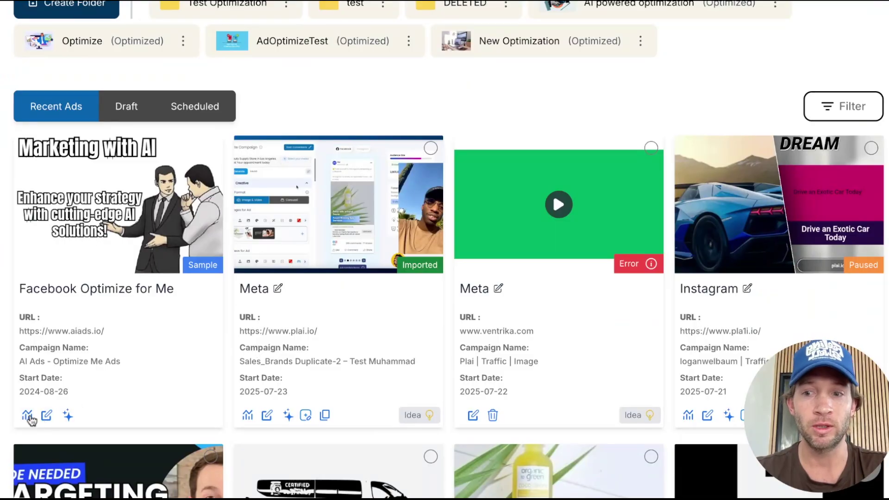
View the Facebook Optimize for Me campaign's results, check the Ctr and Cpc info, then show Optimization & Insights.
click(26, 416)
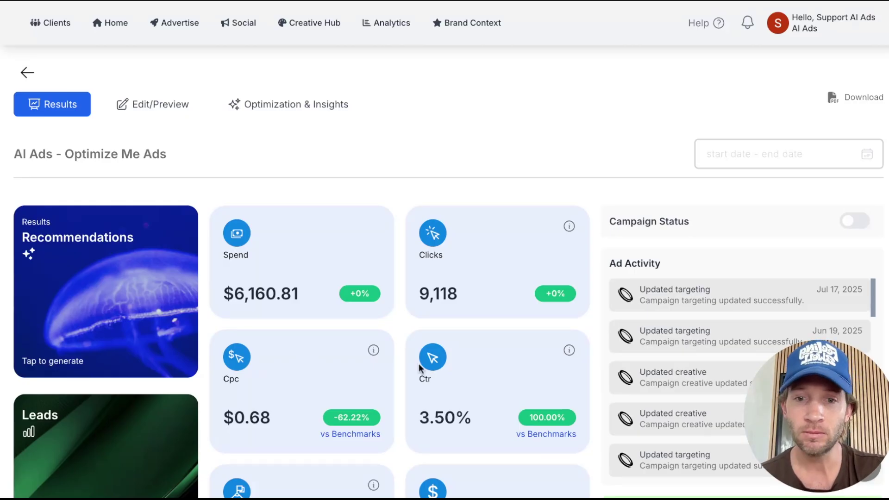
scroll(421, 370, down, 2)
scroll(583, 353, down, 1)
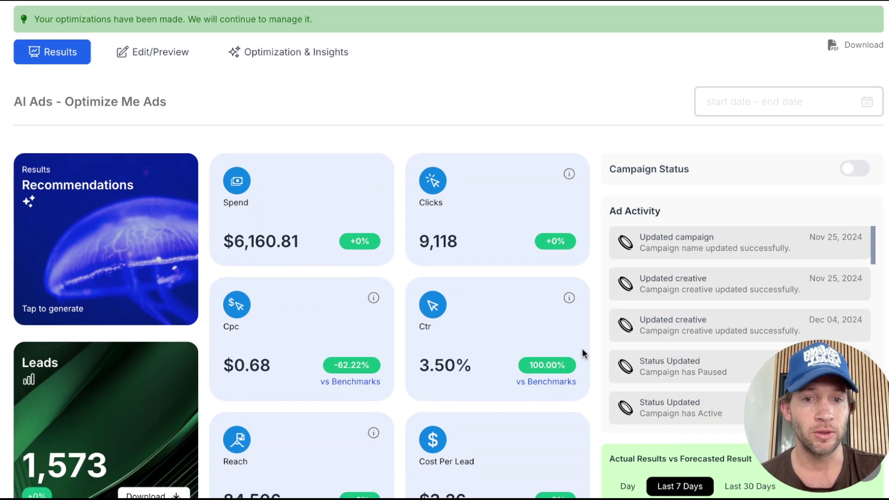
mouse_move(569, 302)
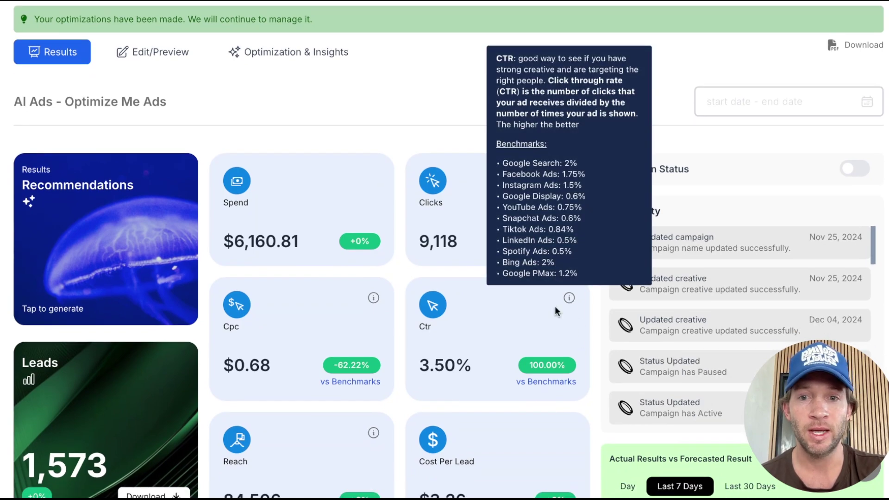
mouse_move(373, 303)
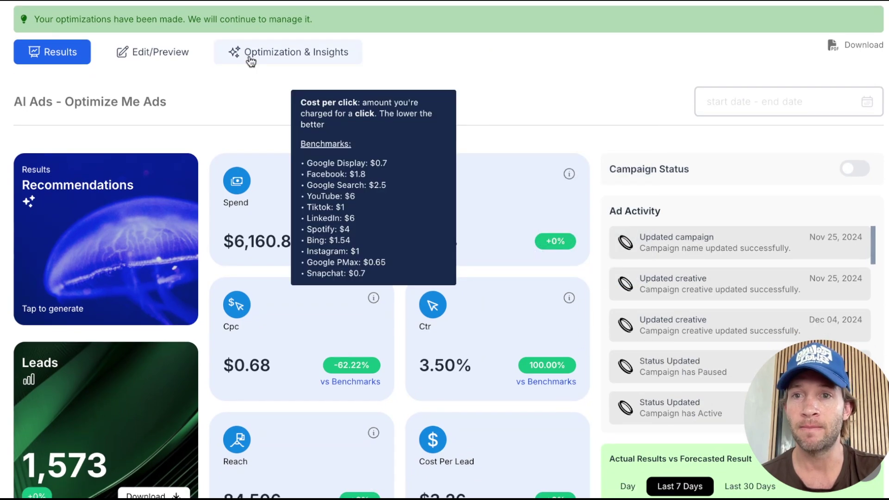
click(266, 56)
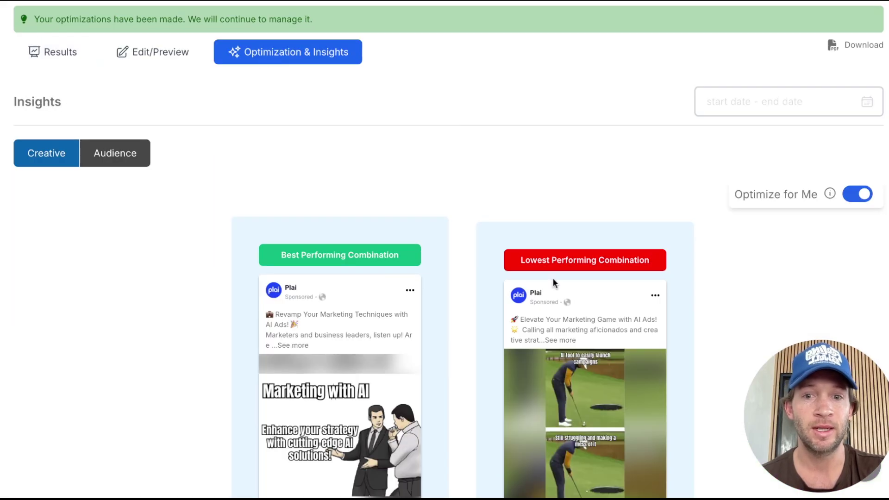
Review the creative optimization history, then the Audience insights history removing Arkansas and Colorado.
scroll(480, 374, down, 1)
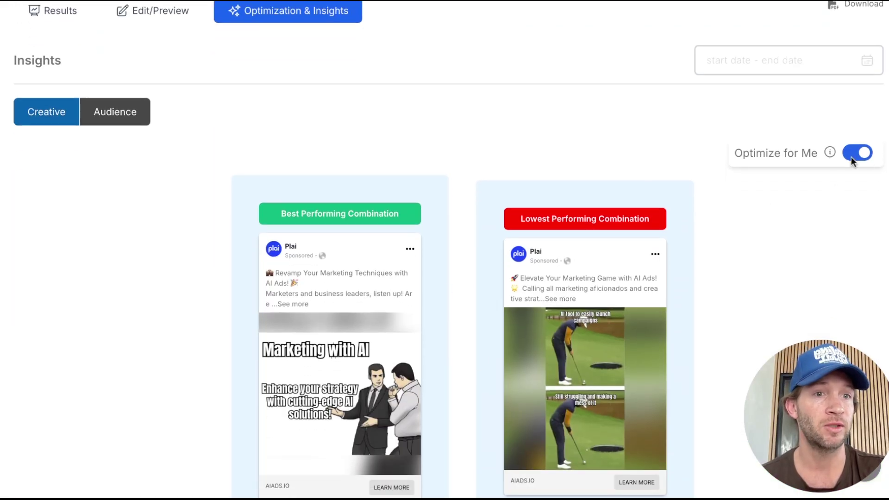
scroll(699, 245, down, 1)
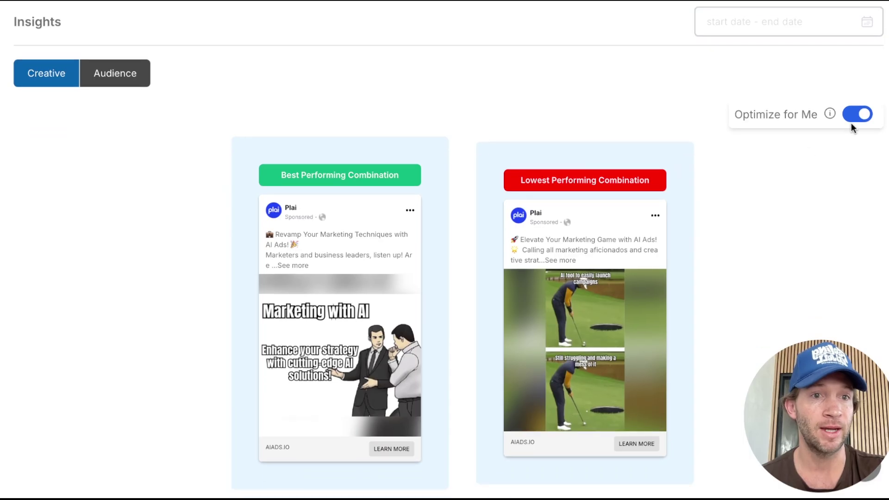
scroll(647, 271, down, 8)
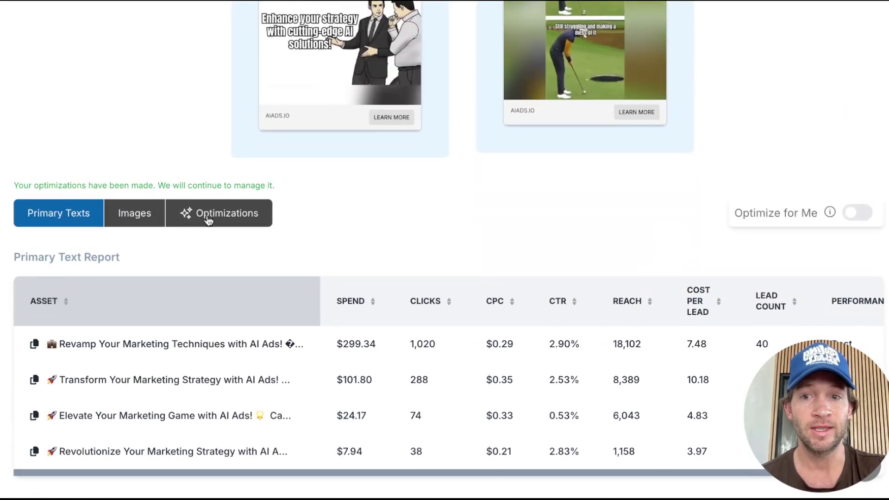
click(208, 221)
scroll(518, 313, down, 1)
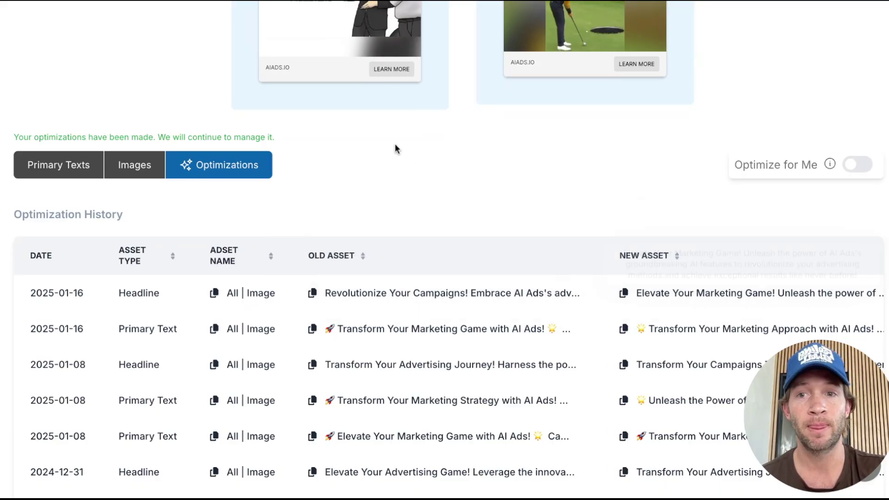
scroll(393, 149, up, 10)
click(132, 126)
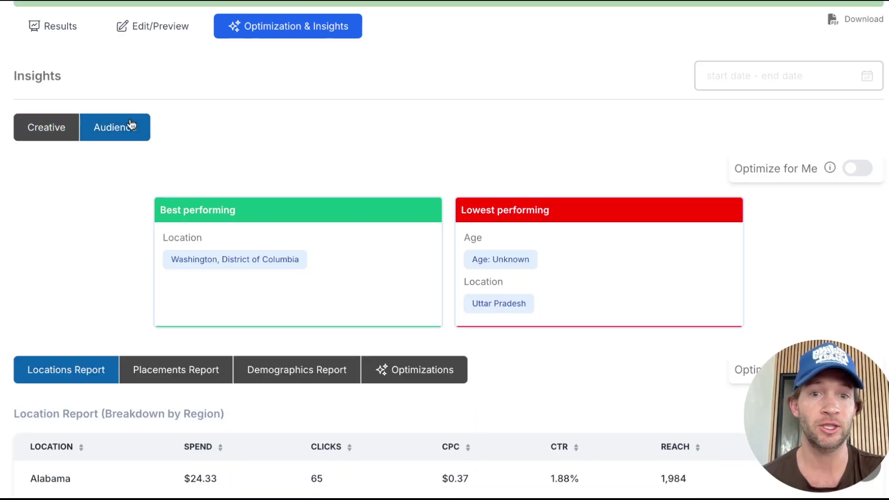
scroll(346, 307, down, 1)
click(424, 323)
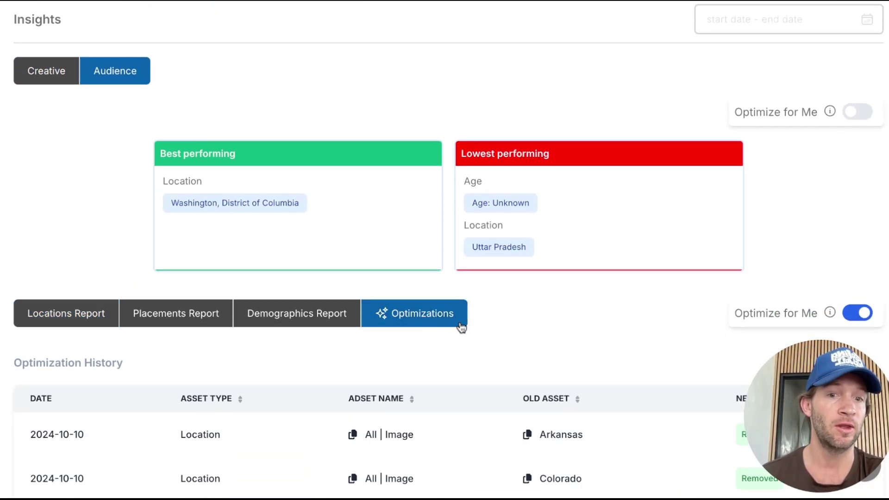